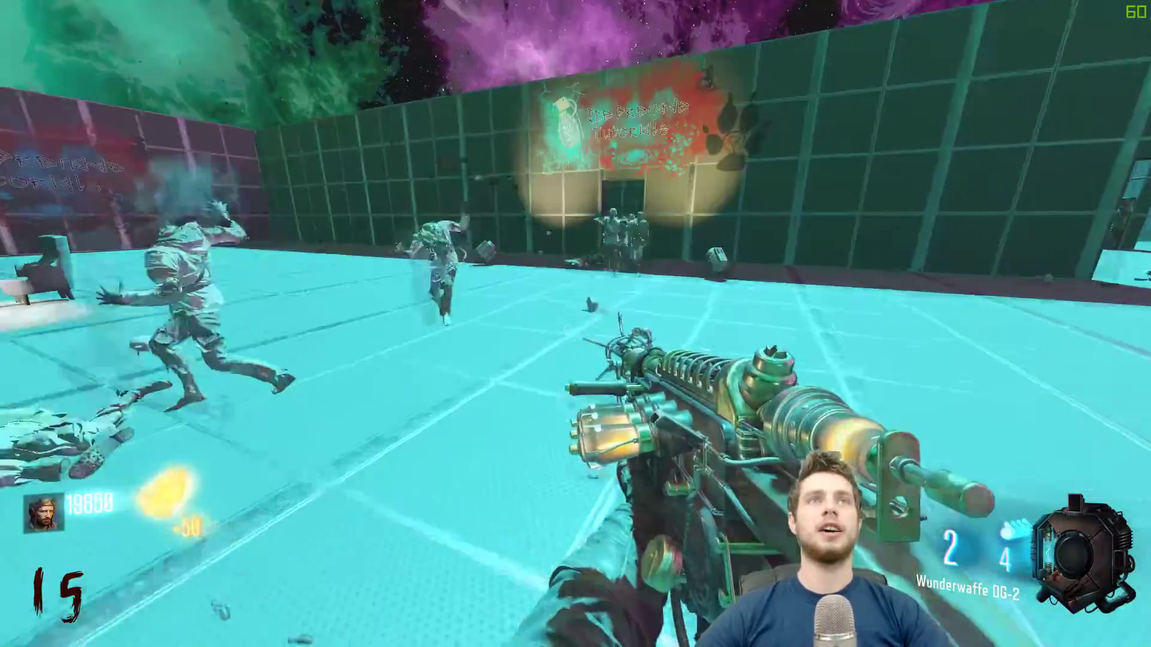
{"action": "left_click", "coordinate": [575, 324]}
{"action": "left_click", "coordinate": [576, 324]}
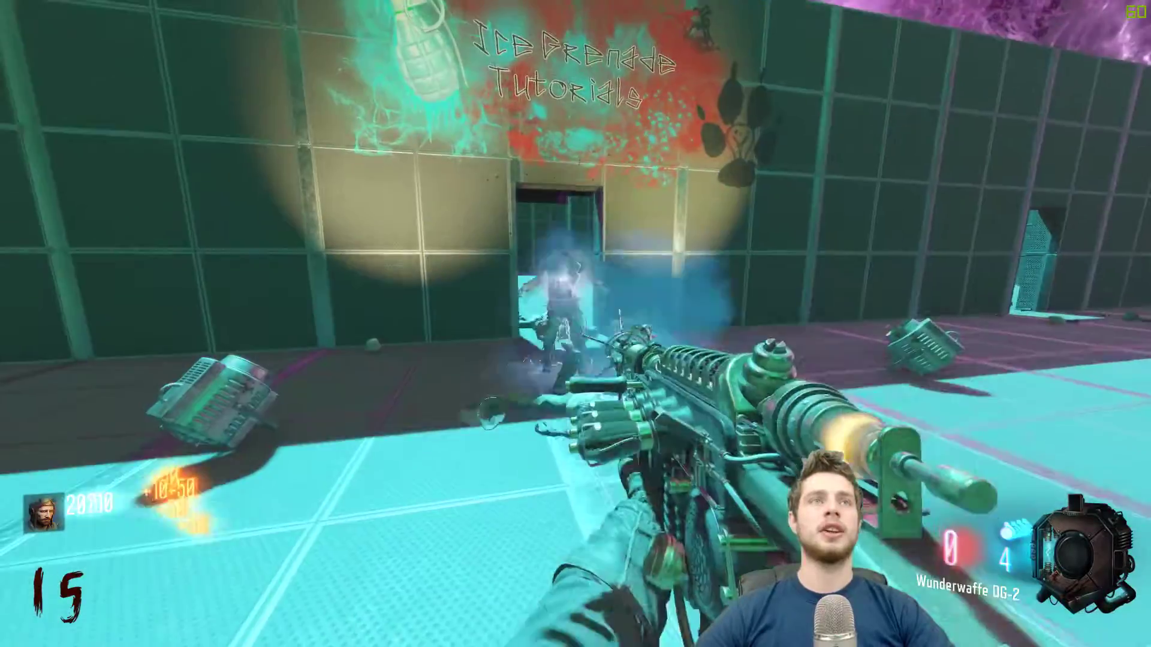
{"action": "key", "text": "w"}
{"action": "key", "text": "r"}
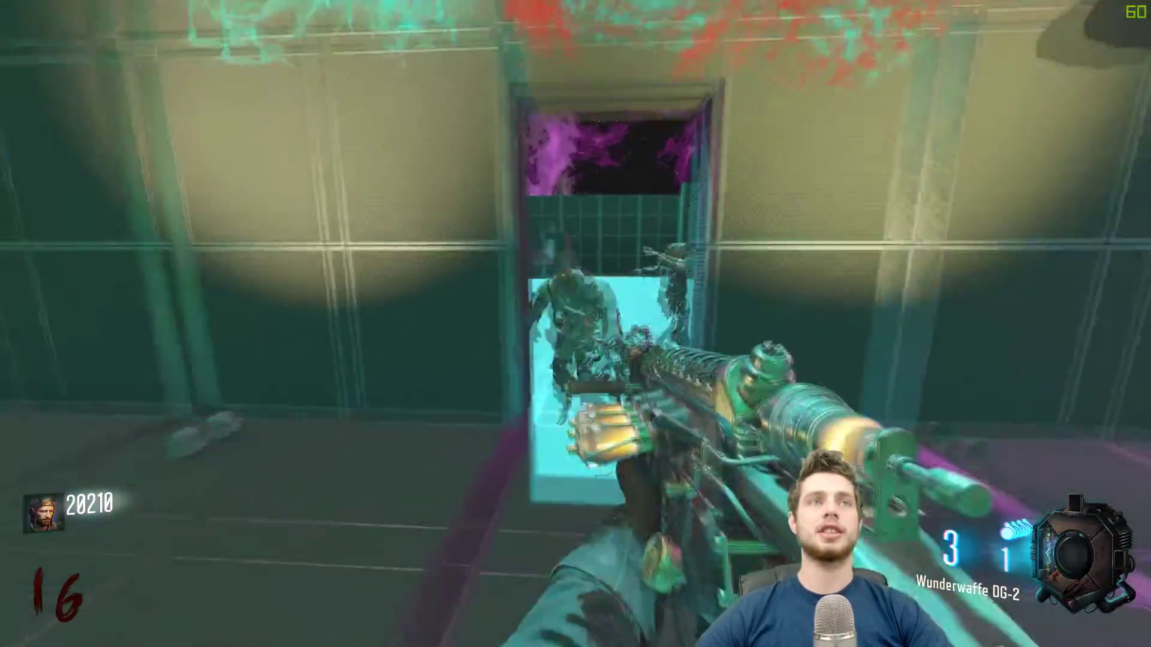
{"action": "left_click", "coordinate": [576, 324]}
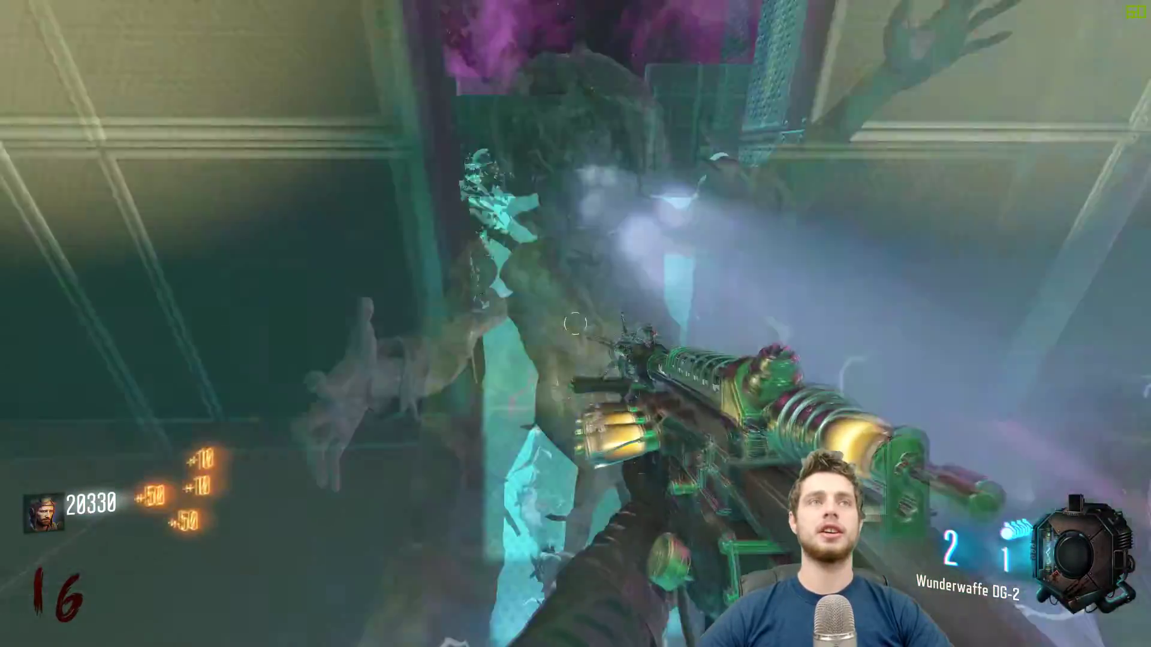
{"action": "key", "text": "s"}
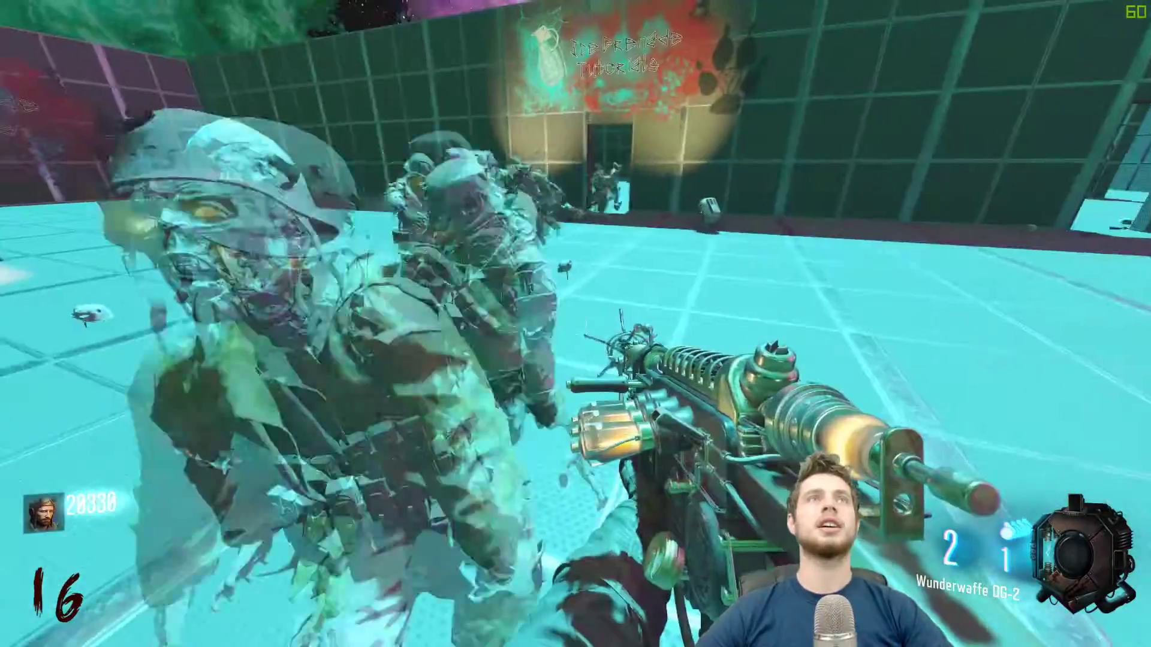
{"action": "left_click", "coordinate": [576, 324]}
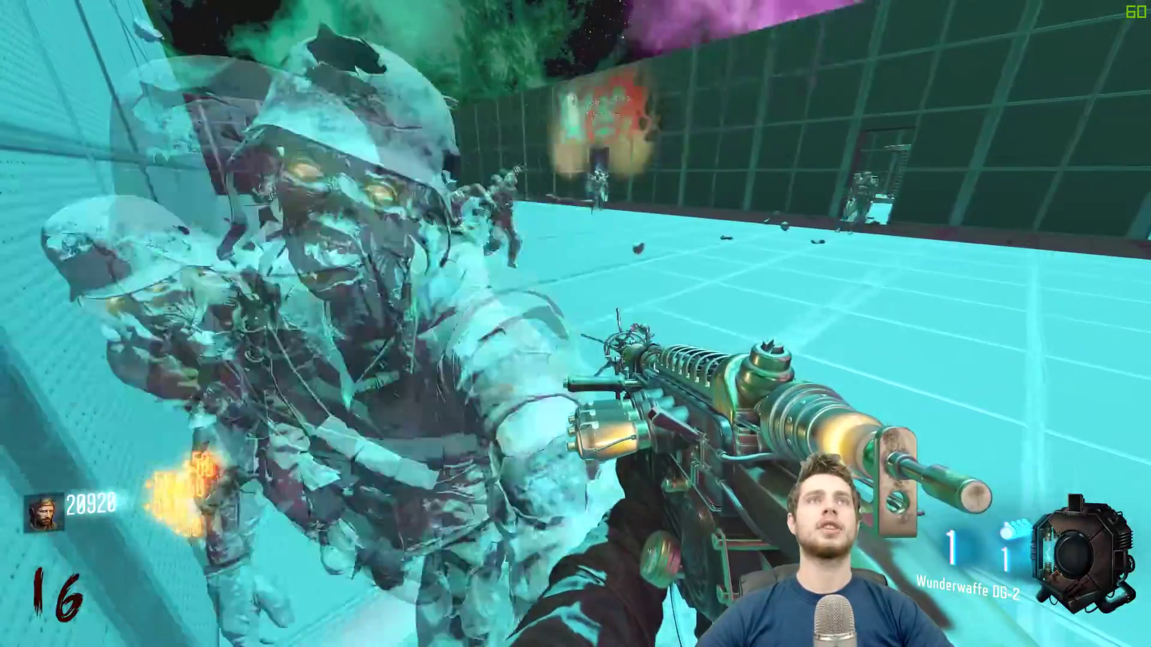
{"action": "left_click", "coordinate": [575, 324]}
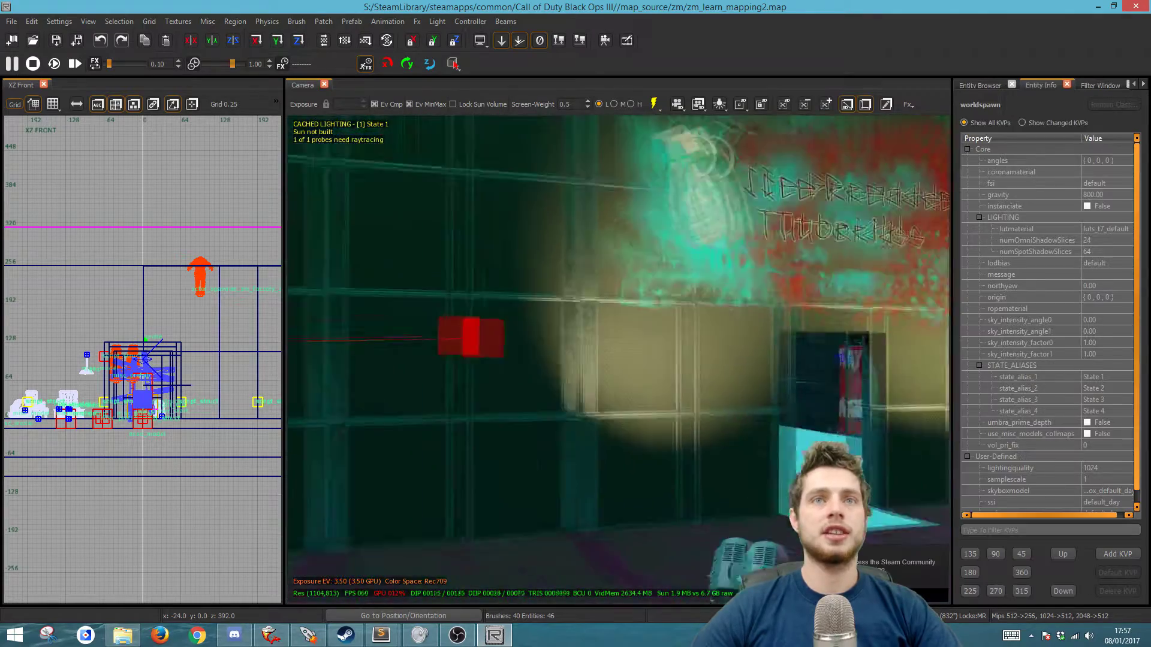
Step: Remove the graffiti decal from the wall above the doorway and inspect the wall brush over the opening
{"action": "right_click_drag", "start_coordinate": [619, 360], "coordinate": [696, 390]}
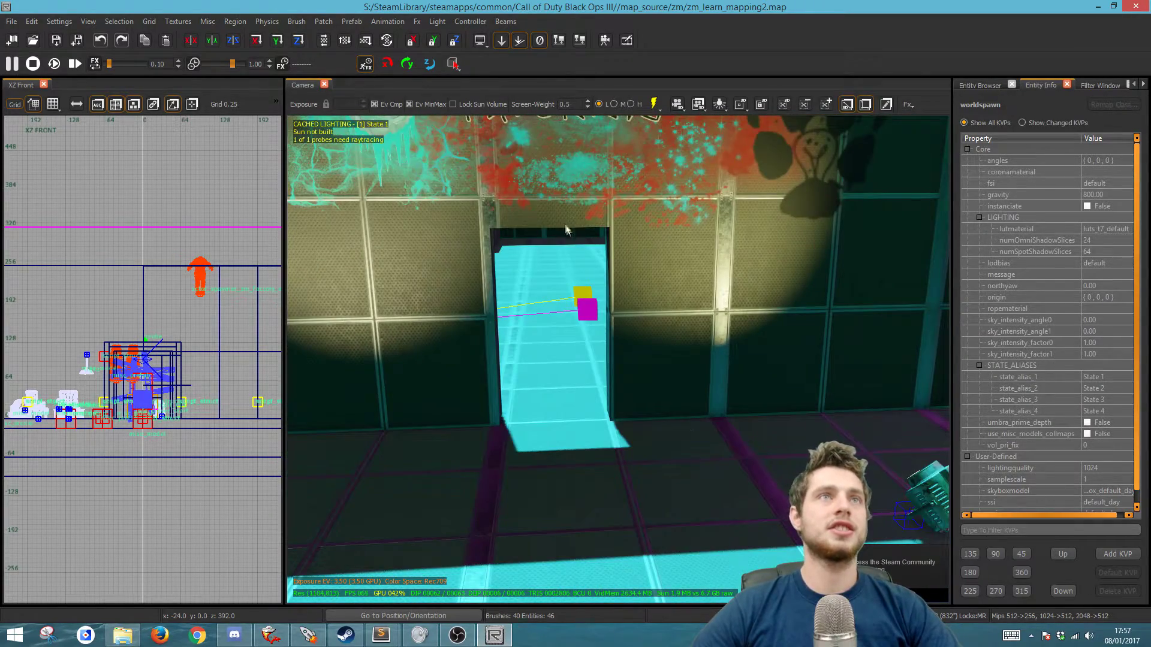
{"action": "left_click", "coordinate": [546, 210], "text": "shift"}
{"action": "key", "text": "Escape"}
{"action": "mouse_move", "coordinate": [496, 299]}
{"action": "right_mouse_down"}
{"action": "mouse_move", "coordinate": [384, 299]}
{"action": "mouse_move", "coordinate": [602, 223]}
{"action": "right_mouse_up"}
{"action": "left_click", "coordinate": [602, 223], "text": "shift"}
{"action": "key", "text": "BackSpace"}
{"action": "left_click", "coordinate": [657, 285], "text": "shift"}
{"action": "scroll", "coordinate": [259, 319], "scroll_direction": "up", "scroll_amount": 1}
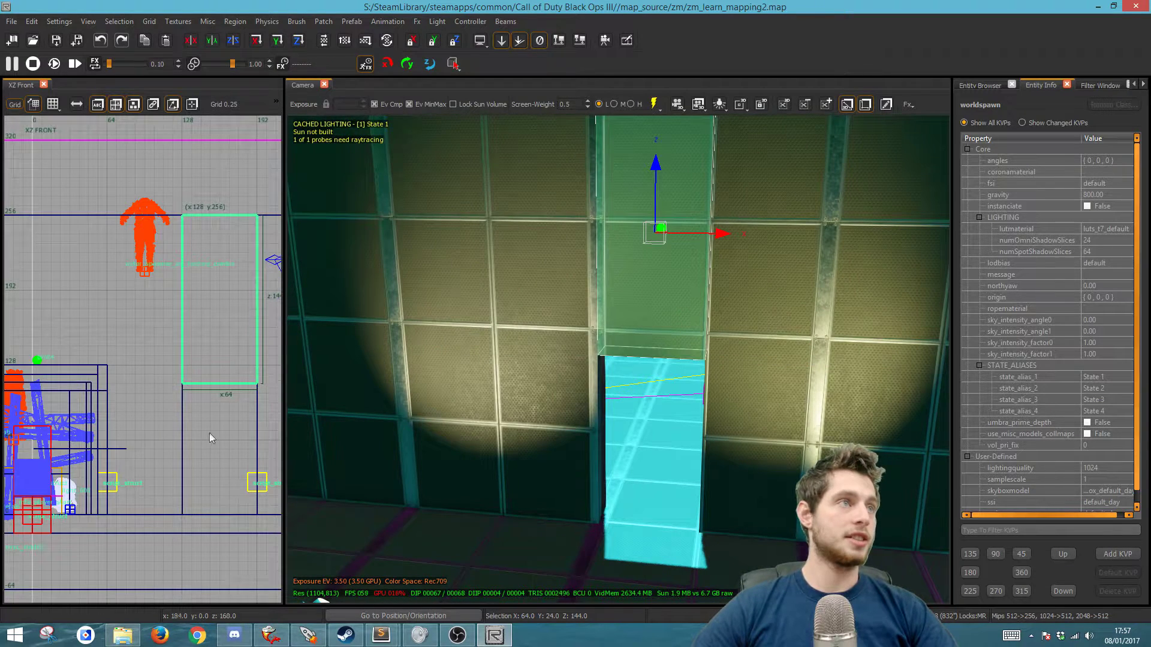
{"action": "scroll", "coordinate": [228, 420], "scroll_direction": "up", "scroll_amount": 1}
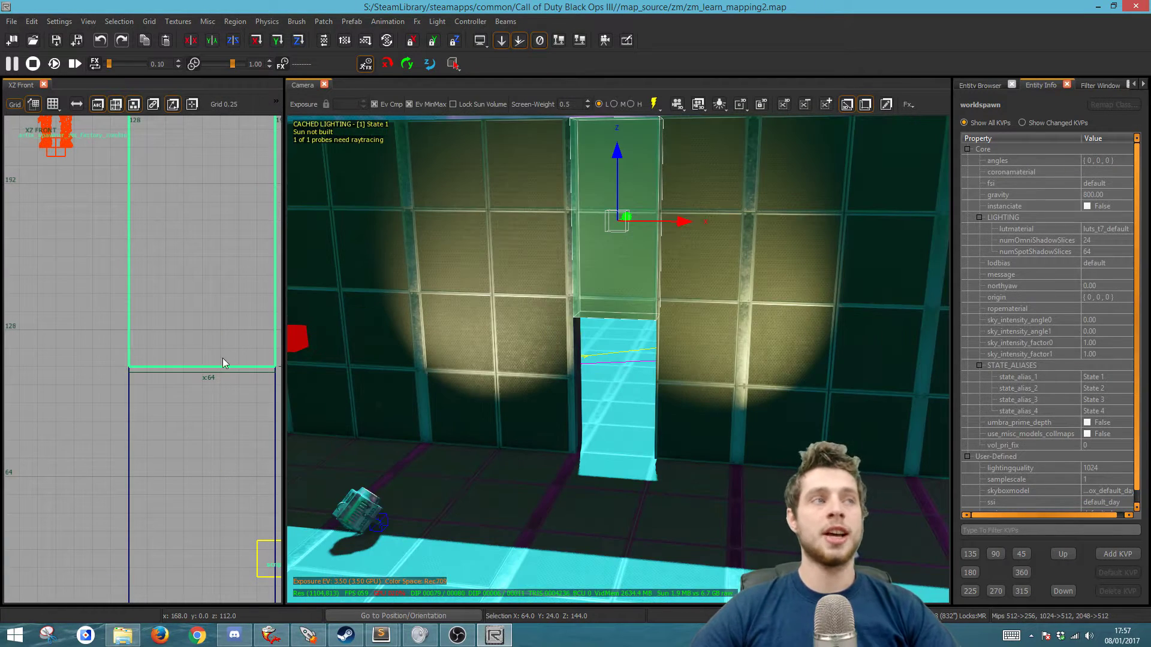
{"action": "key", "text": "Escape"}
Step: Examine the unlit doorway in the dark tiled wall and the opening's edges
{"action": "right_click_drag", "start_coordinate": [515, 435], "coordinate": [607, 445]}
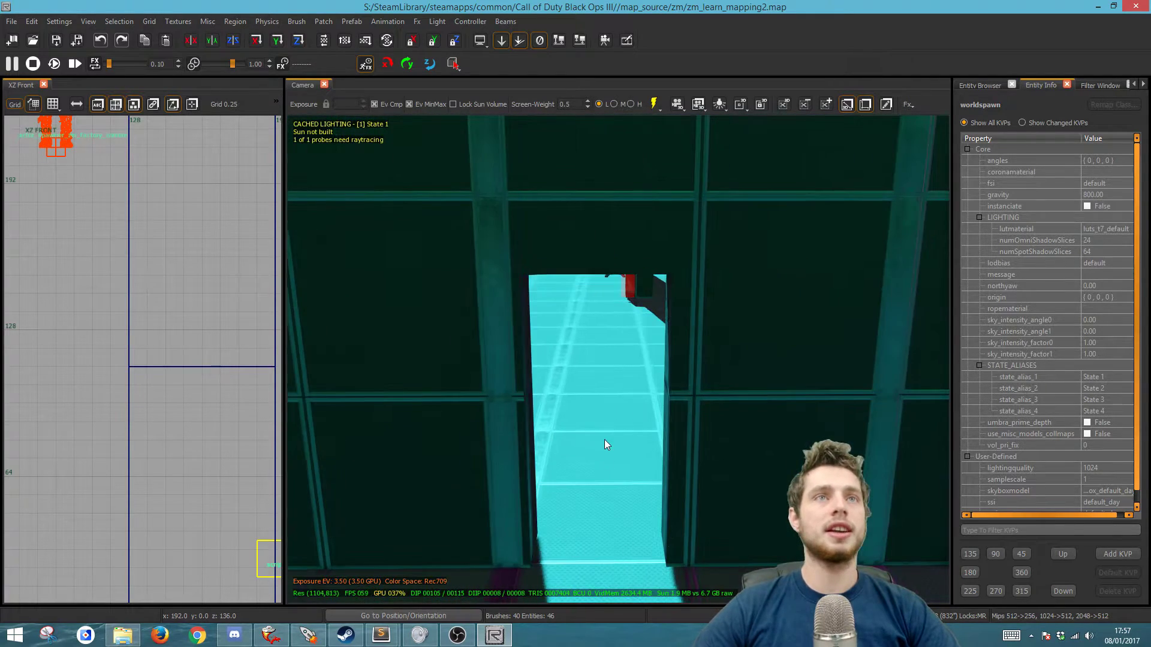
{"action": "left_click", "coordinate": [576, 223]}
{"action": "key", "text": "f"}
{"action": "scroll", "coordinate": [140, 486], "scroll_direction": "down", "scroll_amount": 3}
{"action": "scroll", "coordinate": [143, 506], "scroll_direction": "up", "scroll_amount": 5}
{"action": "key", "text": "Escape"}
{"action": "right_click_drag", "start_coordinate": [456, 444], "coordinate": [480, 443]}
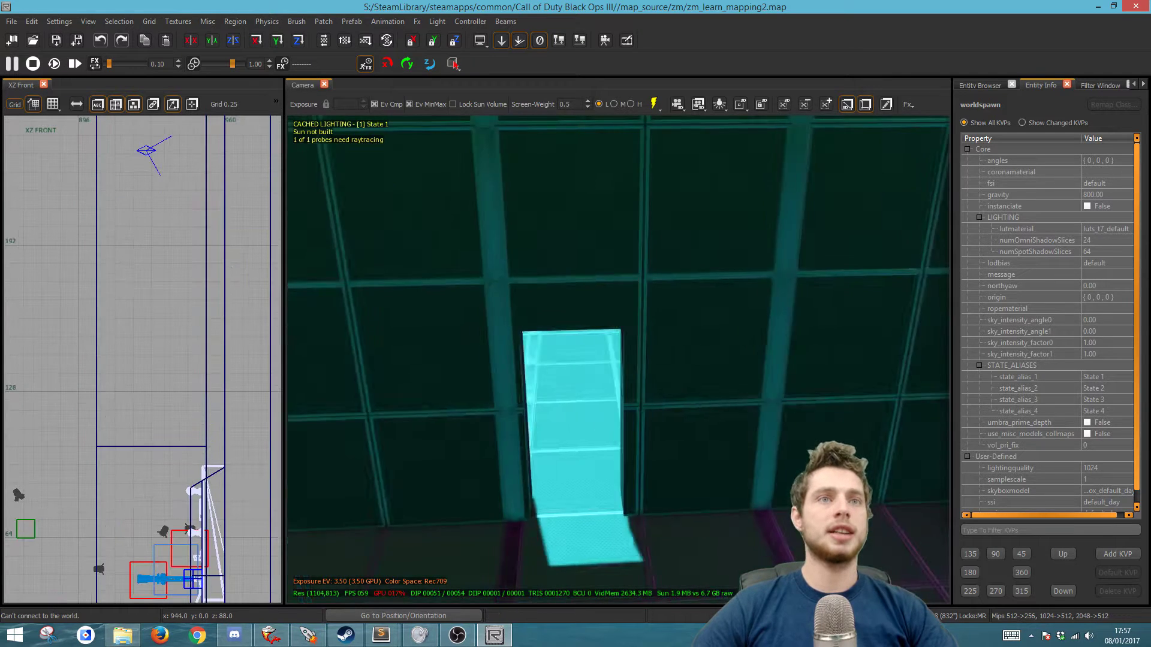
{"action": "right_click_drag", "start_coordinate": [641, 402], "coordinate": [634, 415]}
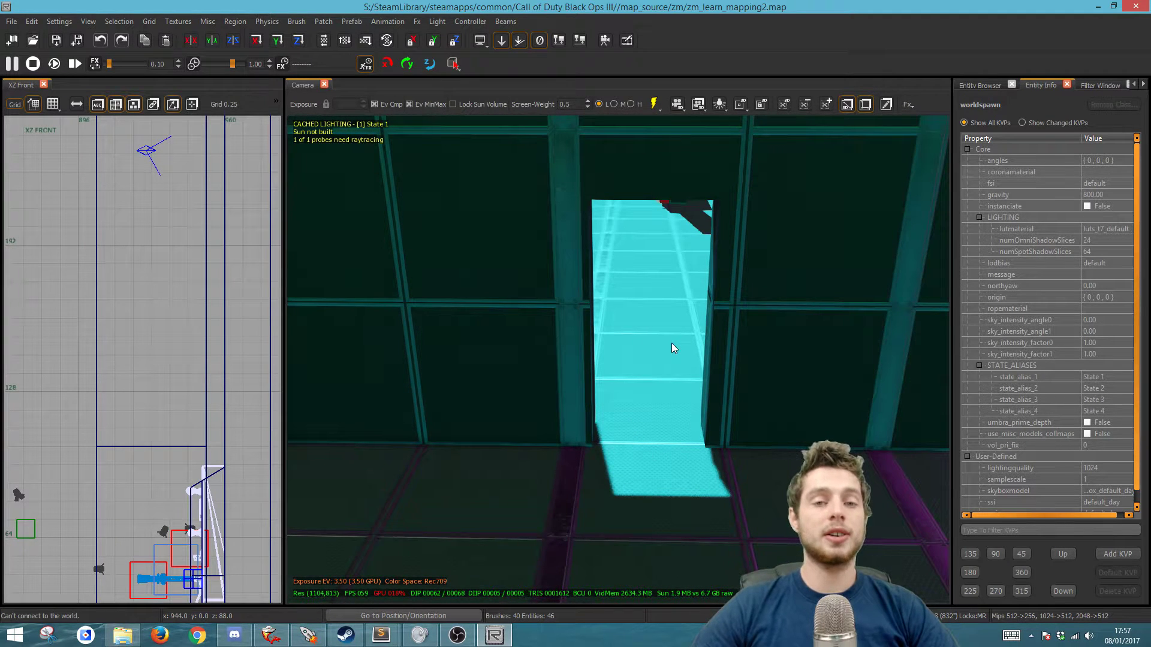
Step: Select the wall brushes around the unlit doorway in turn to inspect how they border the opening
{"action": "left_click", "coordinate": [721, 385], "text": "shift"}
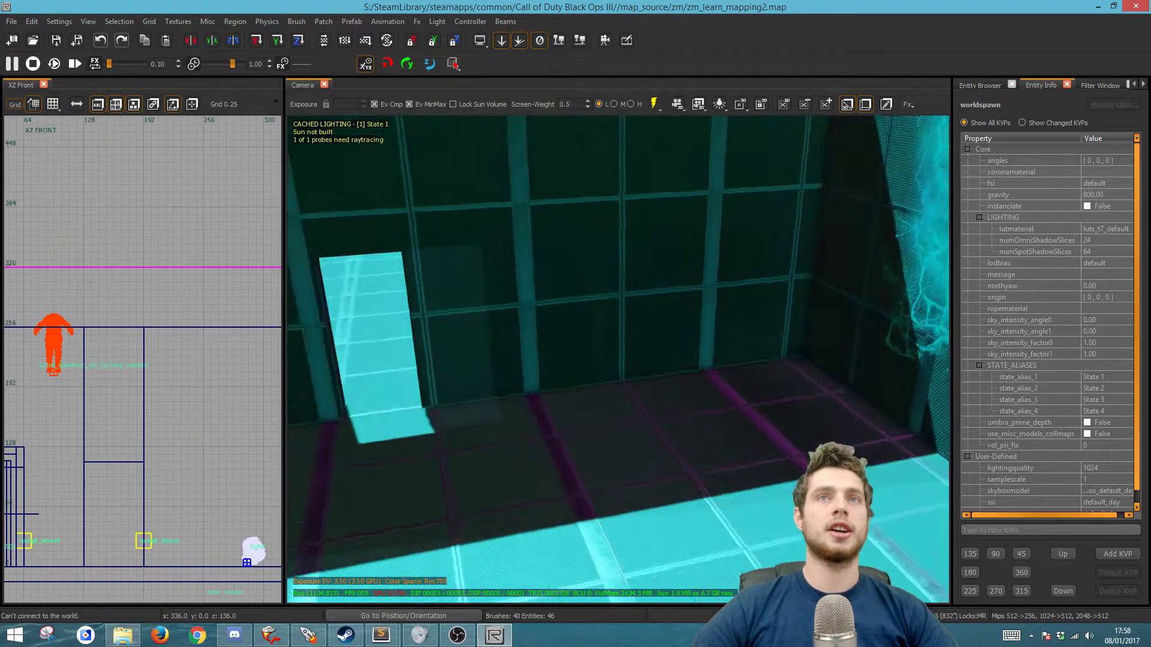
{"action": "mouse_move", "coordinate": [576, 263]}
{"action": "right_mouse_down"}
{"action": "mouse_move", "coordinate": [522, 256]}
{"action": "mouse_move", "coordinate": [551, 297]}
{"action": "right_mouse_up"}
{"action": "left_click", "coordinate": [542, 234], "text": "shift"}
{"action": "left_click", "coordinate": [453, 280], "text": "shift"}
{"action": "mouse_move", "coordinate": [572, 387]}
{"action": "right_mouse_down"}
{"action": "mouse_move", "coordinate": [689, 386]}
{"action": "mouse_move", "coordinate": [497, 374]}
{"action": "mouse_move", "coordinate": [513, 354]}
{"action": "right_mouse_up"}
{"action": "key", "text": "Escape"}
{"action": "left_click", "coordinate": [581, 276], "text": "shift"}
{"action": "key", "text": "Escape"}
{"action": "left_click", "coordinate": [521, 354], "text": "shift"}
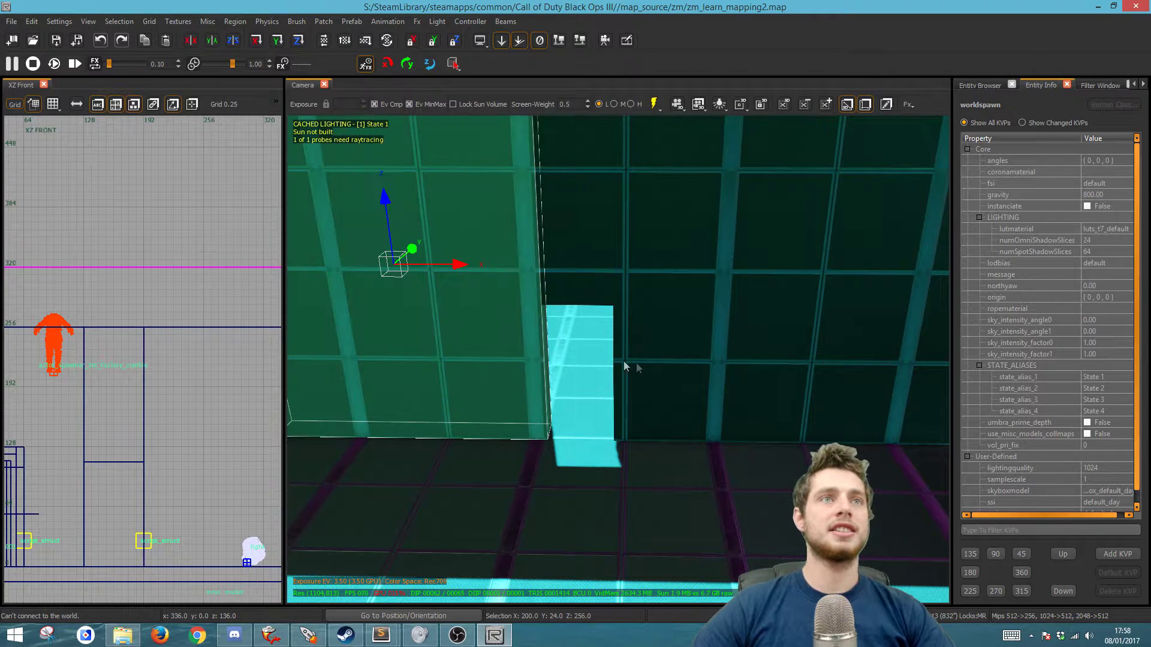
{"action": "left_click", "coordinate": [656, 352], "text": "shift"}
Step: Draw an 8 by 8 unit guide brush in the XY top view beside the doorway edge at x 952
{"action": "key", "text": "ctrl+Tab"}
{"action": "key", "text": "ctrl+Tab"}
{"action": "scroll", "coordinate": [85, 389], "scroll_direction": "down", "scroll_amount": 6}
{"action": "scroll", "coordinate": [55, 383], "scroll_direction": "up", "scroll_amount": 4}
{"action": "mouse_move", "coordinate": [64, 333]}
{"action": "left_mouse_down"}
{"action": "mouse_move", "coordinate": [116, 345]}
{"action": "mouse_move", "coordinate": [75, 346]}
{"action": "left_mouse_up"}
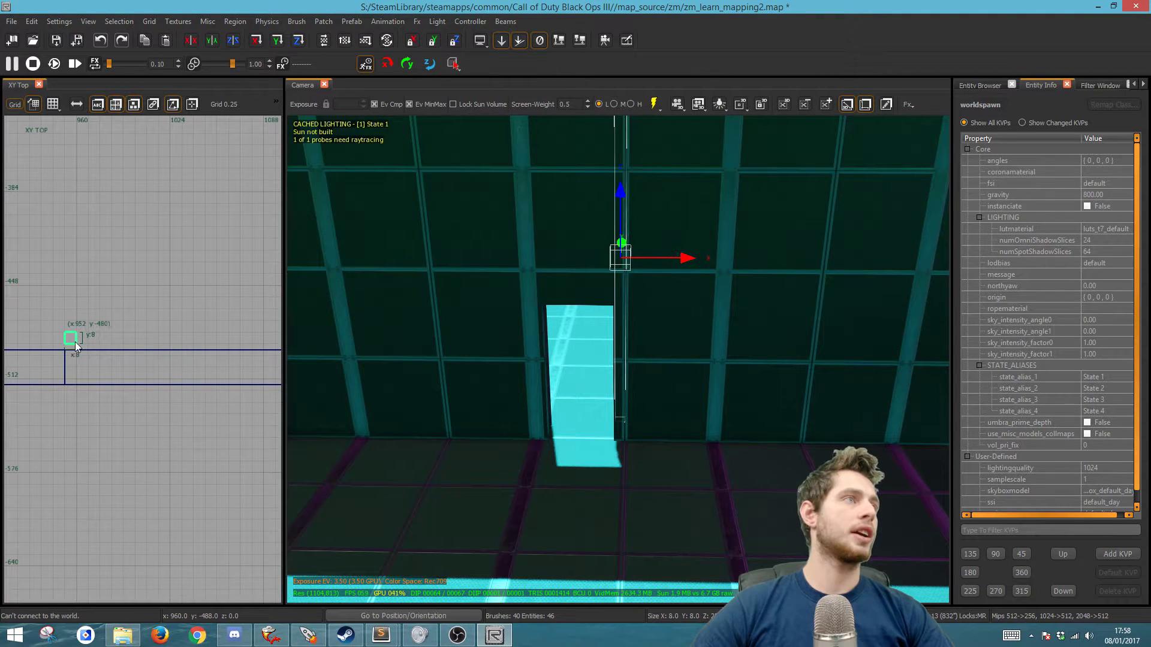
{"action": "mouse_move", "coordinate": [600, 369]}
{"action": "right_mouse_down"}
{"action": "mouse_move", "coordinate": [591, 359]}
{"action": "mouse_move", "coordinate": [603, 371]}
{"action": "right_mouse_up"}
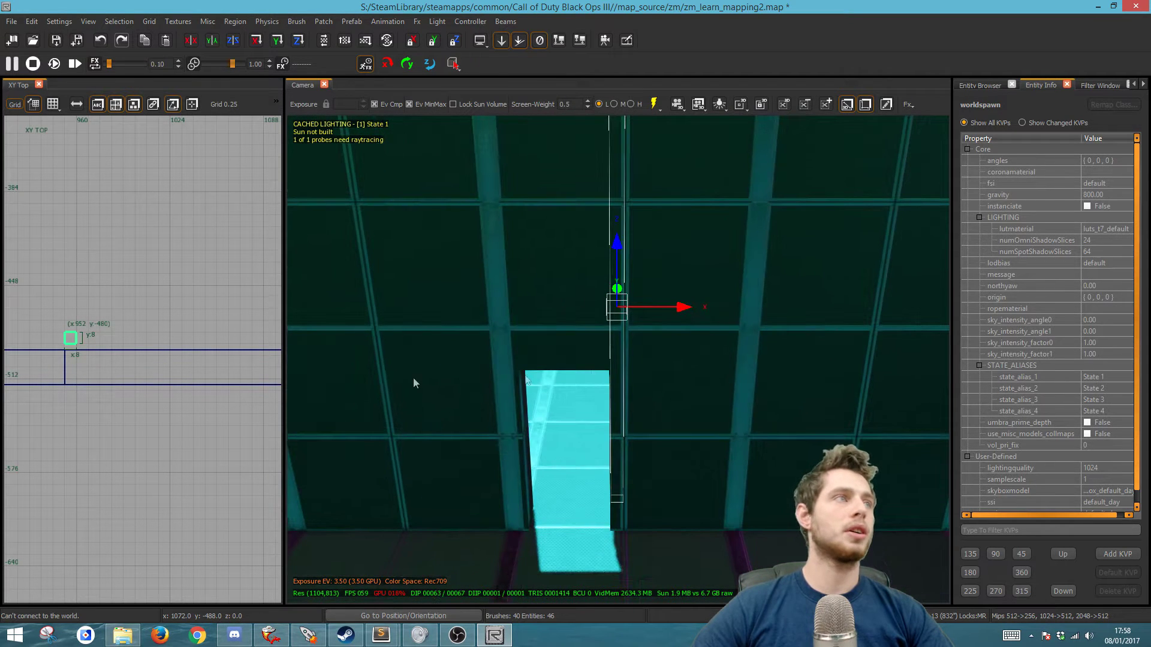
{"action": "key", "text": "Escape"}
Step: Split the wall brush on the doorway's right side at x 960, separating an 8-unit strip along the opening
{"action": "left_click", "coordinate": [688, 409], "text": "shift"}
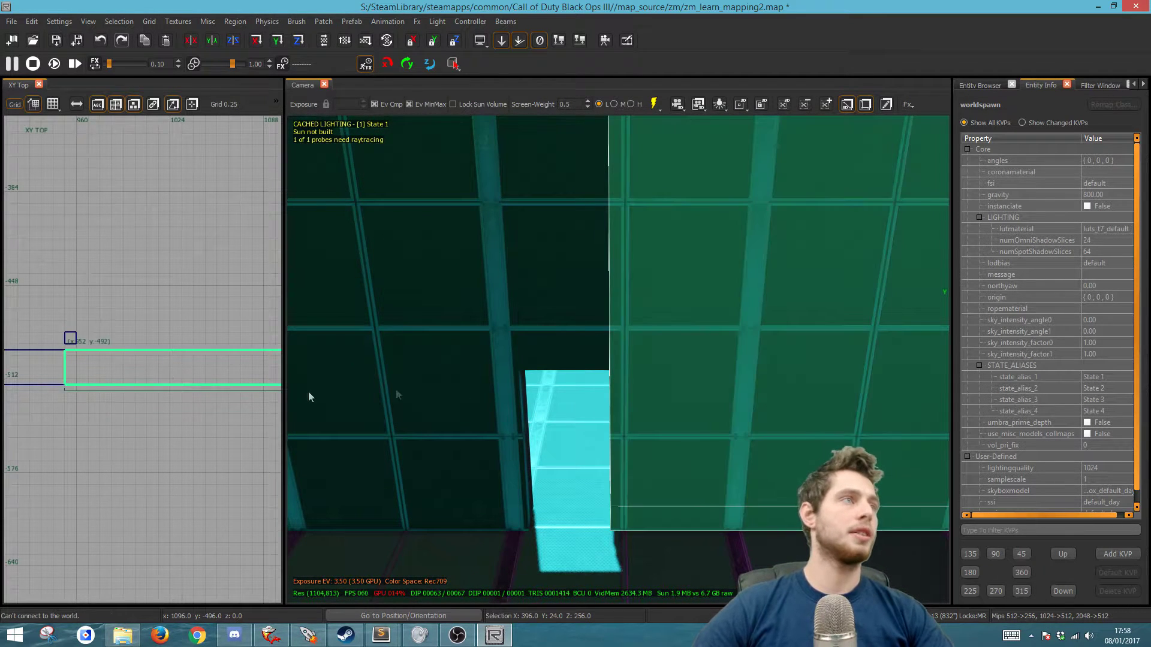
{"action": "scroll", "coordinate": [60, 365], "scroll_direction": "up", "scroll_amount": 3}
{"action": "left_click", "coordinate": [120, 418]}
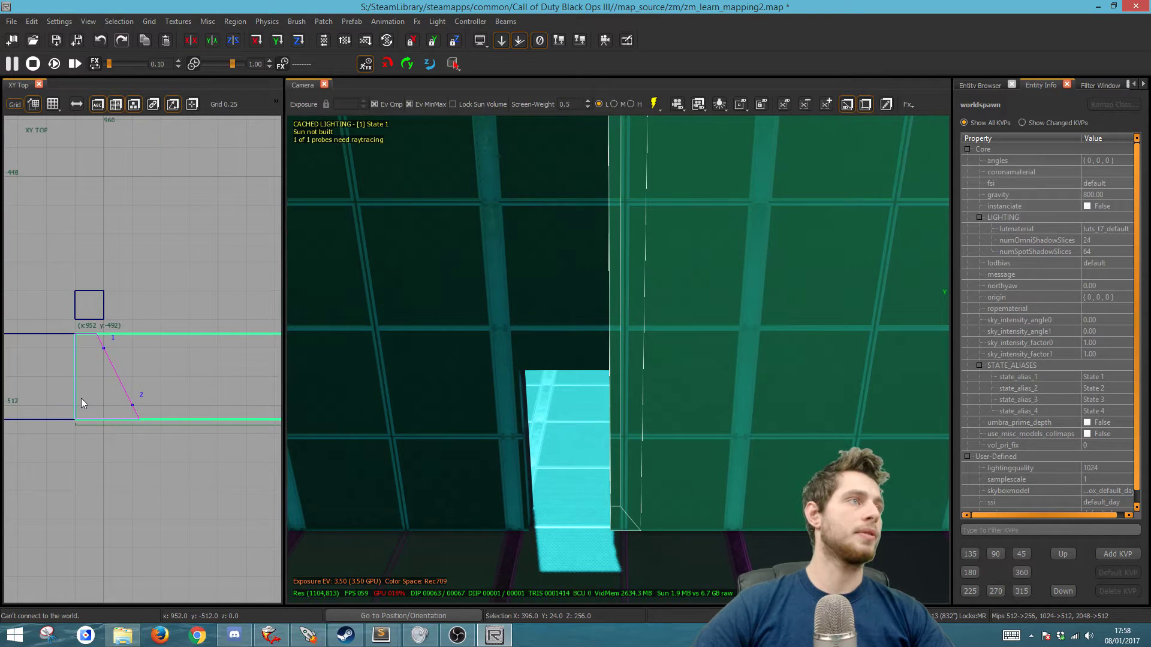
{"action": "left_click_drag", "start_coordinate": [133, 406], "coordinate": [102, 419]}
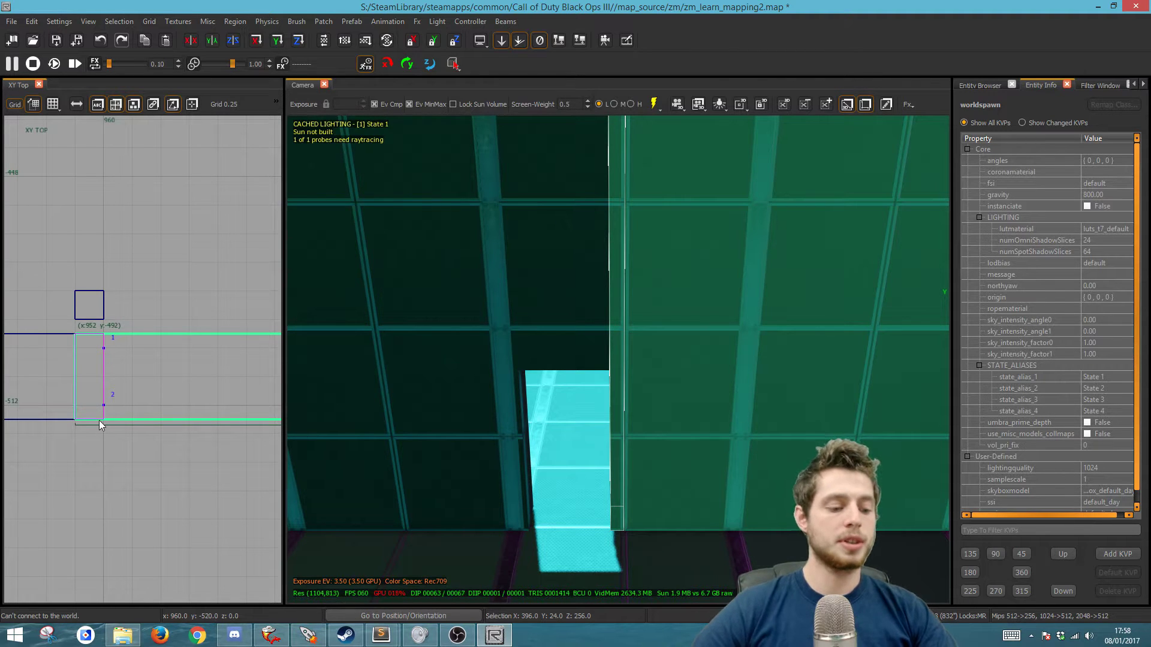
{"action": "key", "text": "shift+Return"}
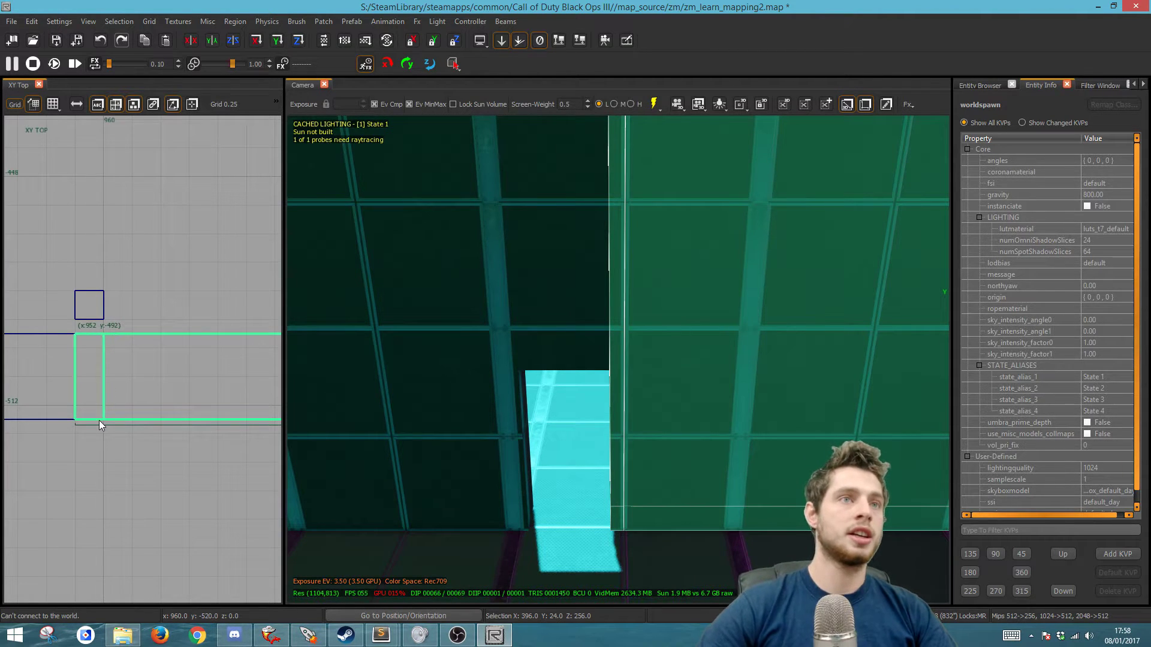
{"action": "scroll", "coordinate": [187, 297], "scroll_direction": "down", "scroll_amount": 5}
{"action": "key", "text": "Escape"}
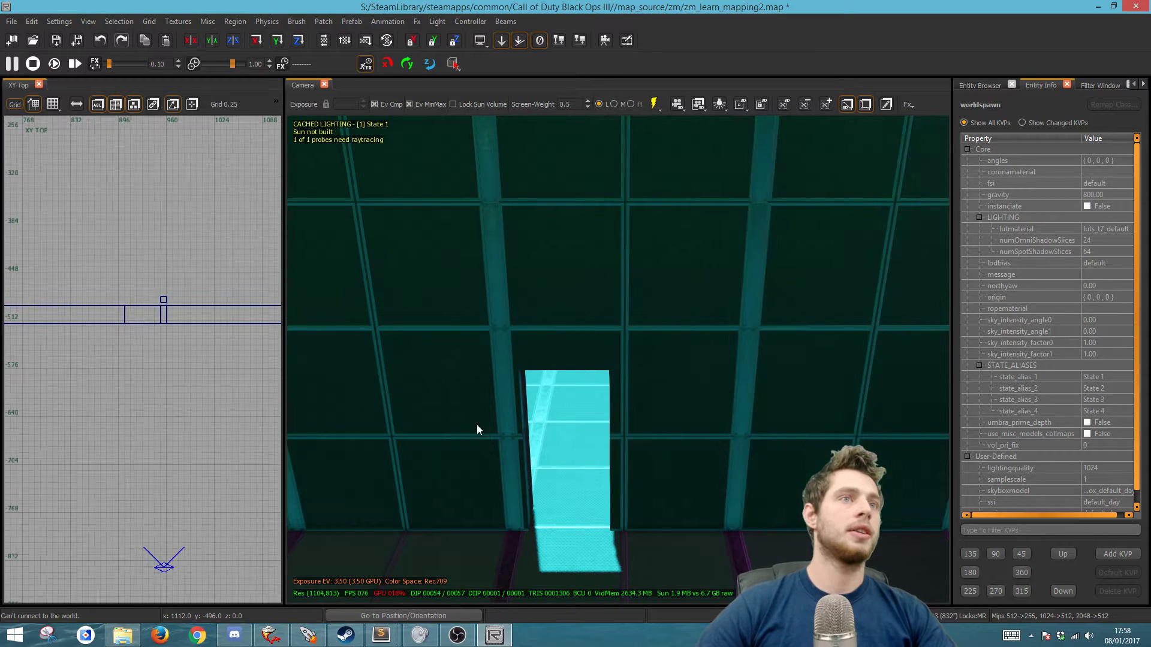
Step: Split the wall brush on the doorway's left side at x 896, separating a matching 8-unit strip along the opening
{"action": "left_click", "coordinate": [476, 430], "text": "shift"}
{"action": "scroll", "coordinate": [126, 321], "scroll_direction": "up", "scroll_amount": 3}
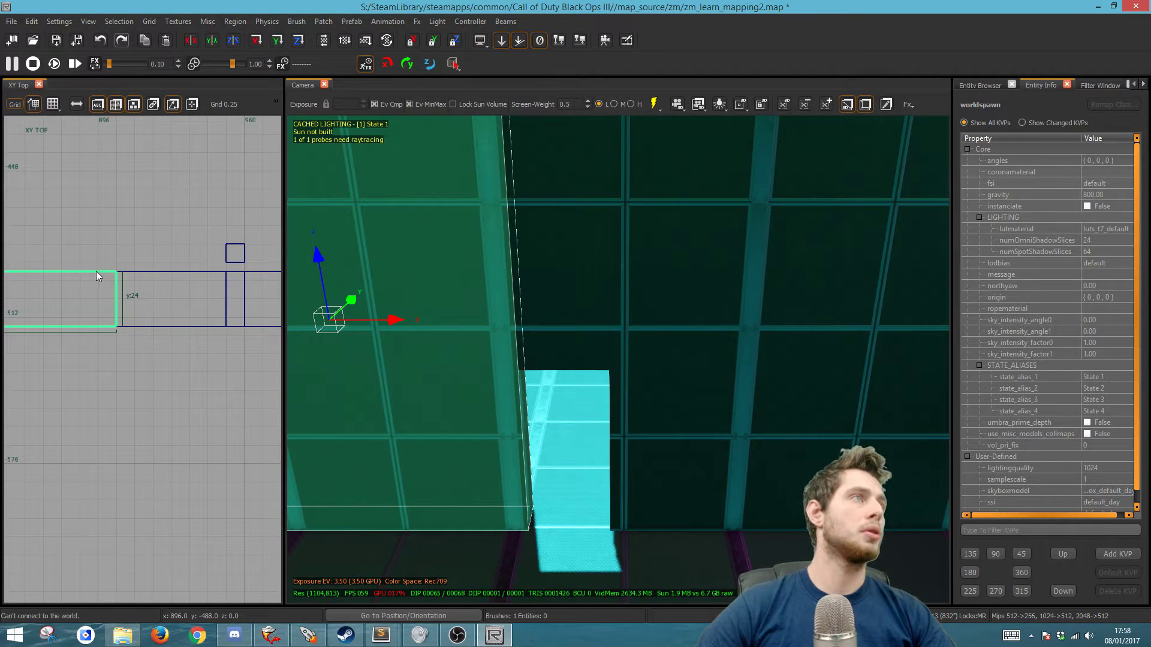
{"action": "left_click", "coordinate": [97, 267]}
{"action": "left_click", "coordinate": [98, 333]}
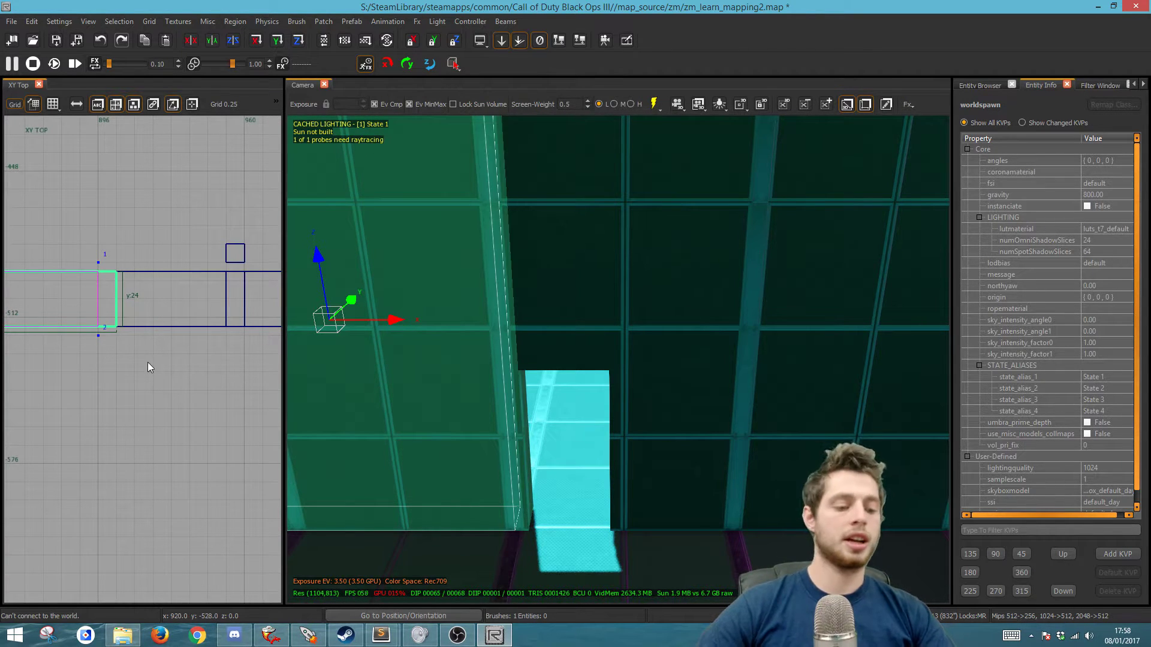
{"action": "key", "text": "shift+Return"}
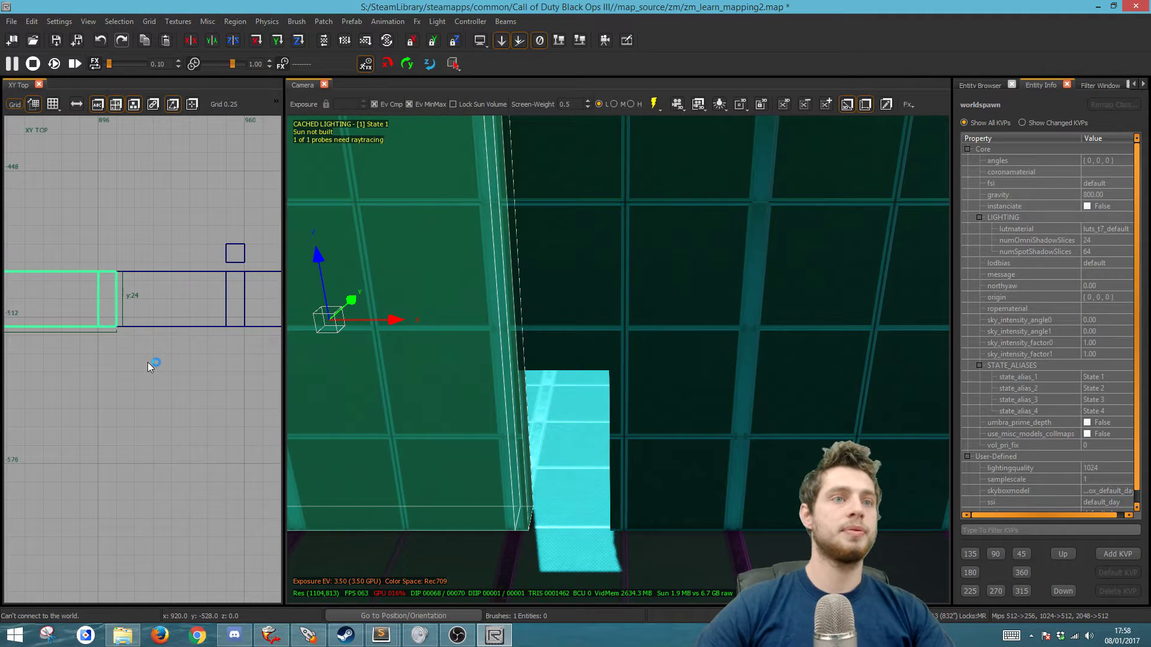
{"action": "key", "text": "Escape"}
Step: Select the two narrow strips flanking the doorway and make them non-colliding
{"action": "left_click", "coordinate": [524, 452], "text": "shift"}
{"action": "left_click", "coordinate": [617, 446], "text": "shift"}
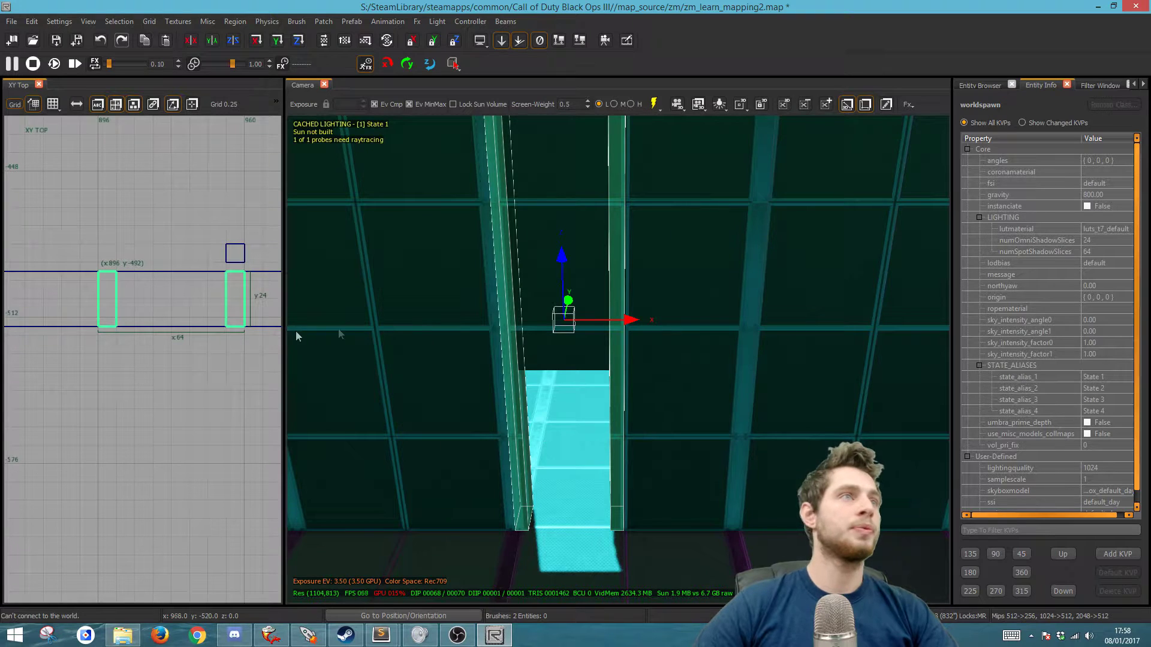
{"action": "right_click_drag", "start_coordinate": [595, 390], "coordinate": [614, 398]}
{"action": "right_click", "coordinate": [676, 419]}
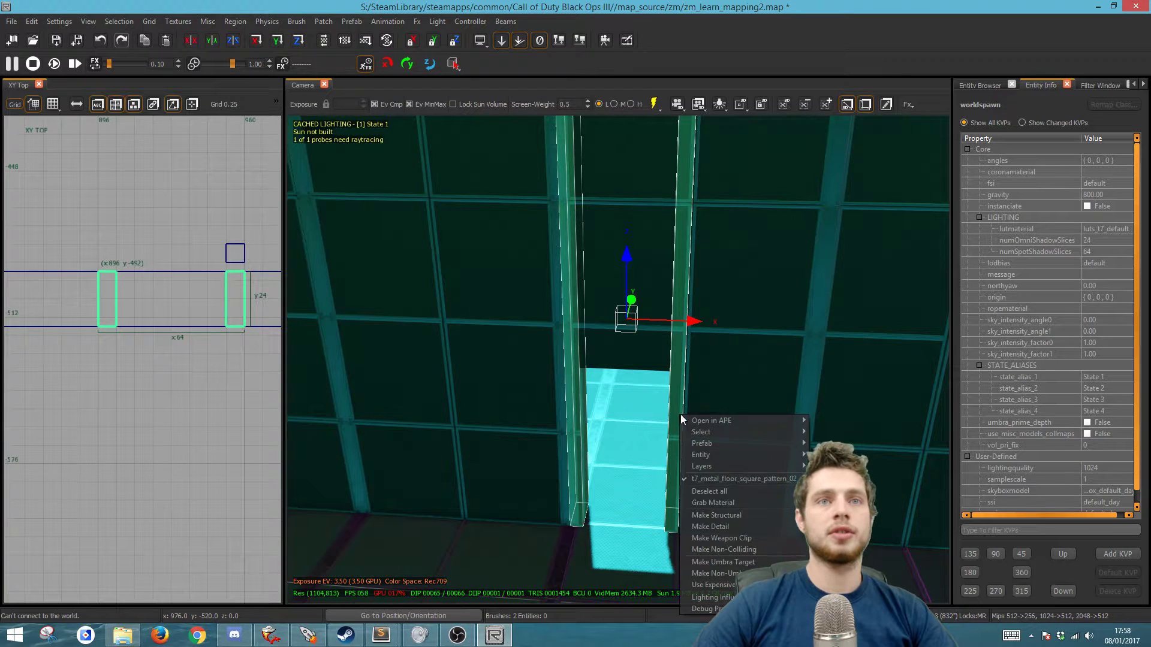
{"action": "left_click", "coordinate": [752, 549]}
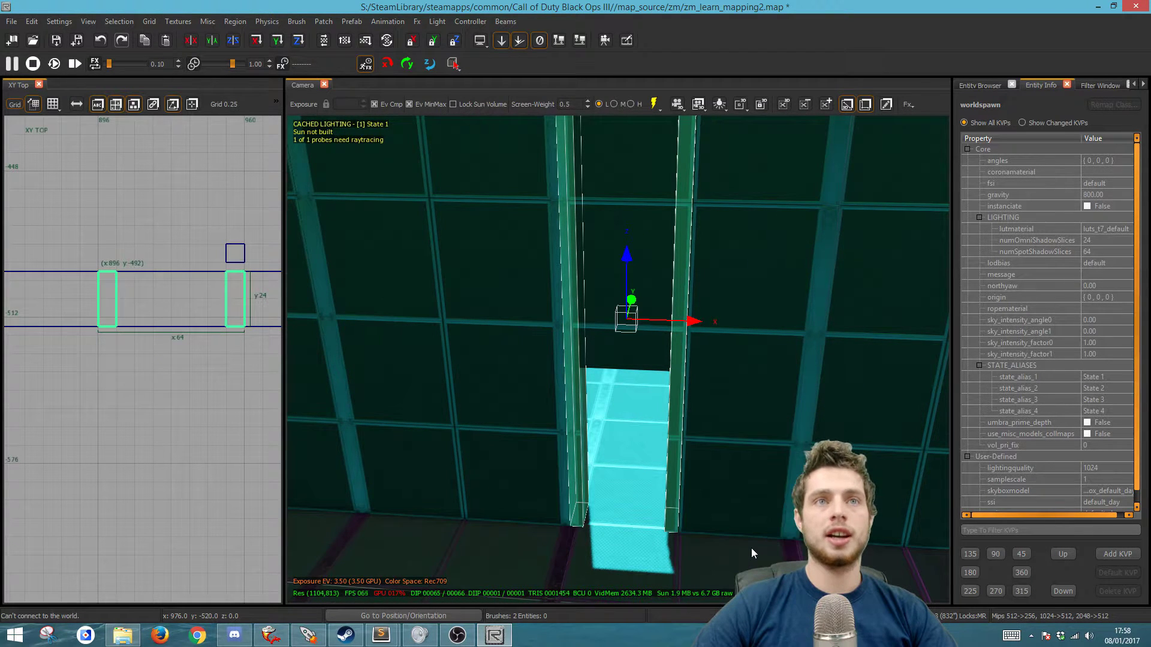
{"action": "mouse_move", "coordinate": [752, 548]}
{"action": "right_mouse_down"}
{"action": "mouse_move", "coordinate": [605, 552]}
{"action": "mouse_move", "coordinate": [702, 549]}
{"action": "mouse_move", "coordinate": [612, 518]}
{"action": "right_mouse_up"}
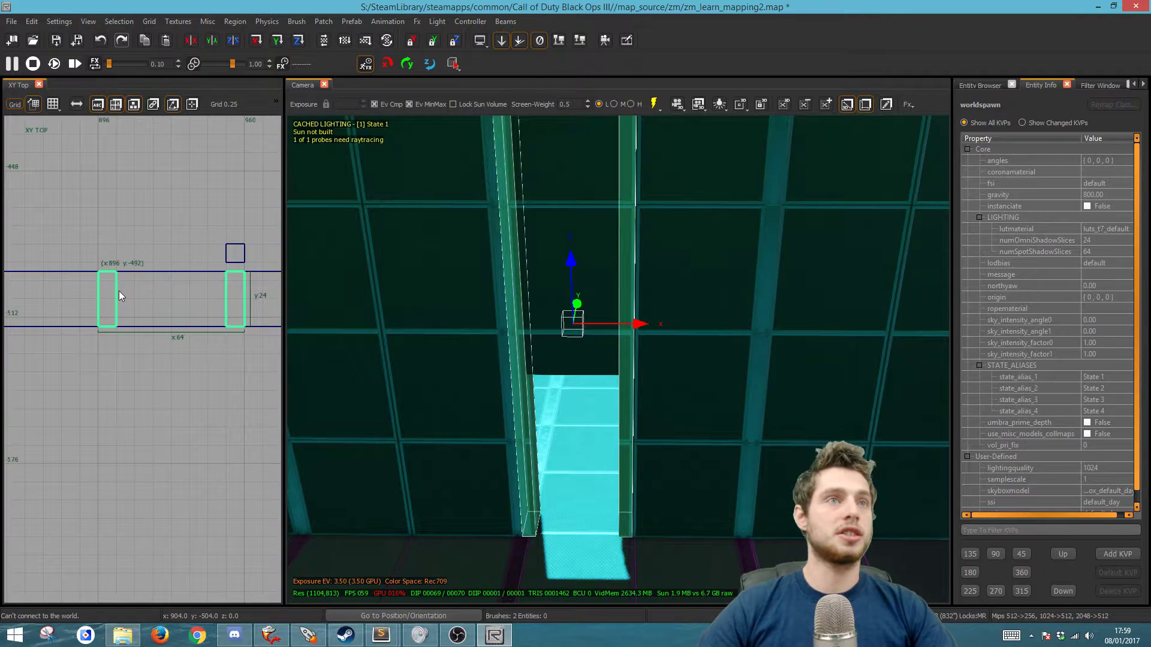
Step: Duplicate both doorway strips in place and apply the clip_player texture to the copies
{"action": "scroll", "coordinate": [96, 289], "scroll_direction": "up", "scroll_amount": 2}
{"action": "mouse_move", "coordinate": [114, 307]}
{"action": "left_mouse_down"}
{"action": "mouse_move", "coordinate": [138, 322]}
{"action": "mouse_move", "coordinate": [113, 298]}
{"action": "left_mouse_up"}
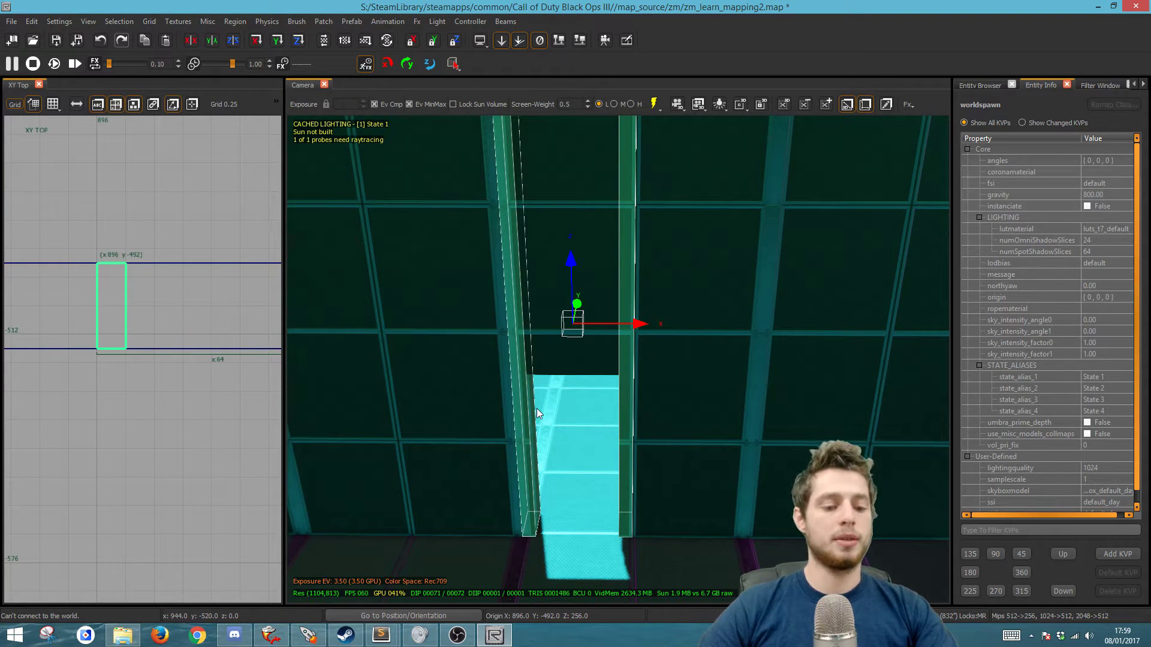
{"action": "key", "text": "t"}
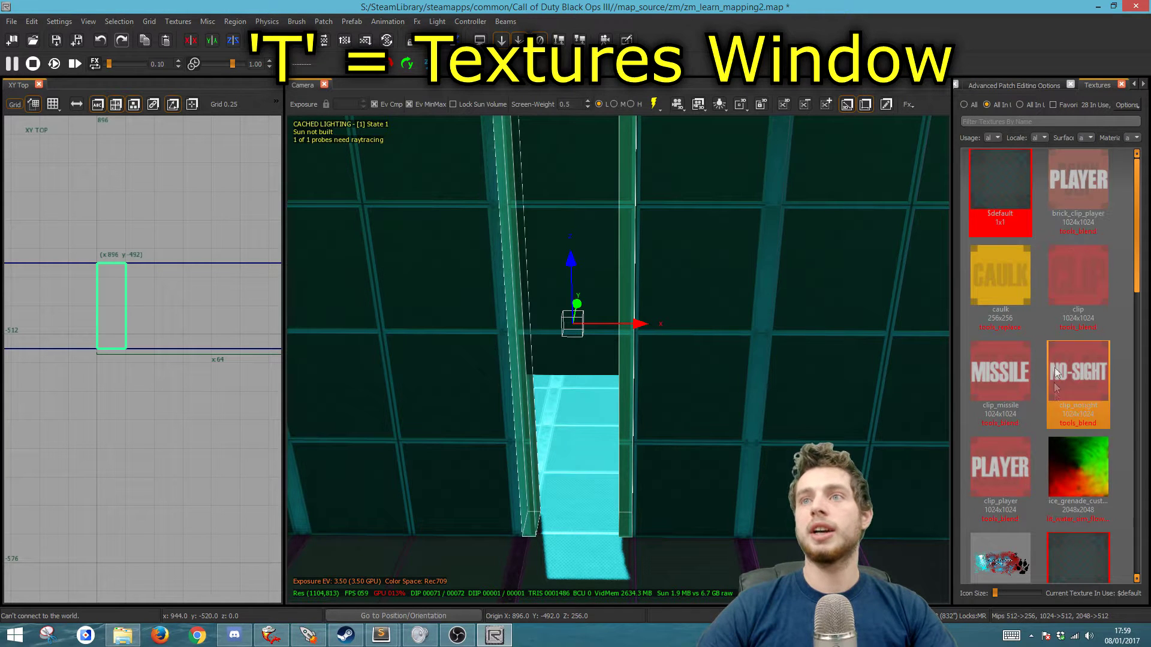
{"action": "left_click", "coordinate": [999, 467]}
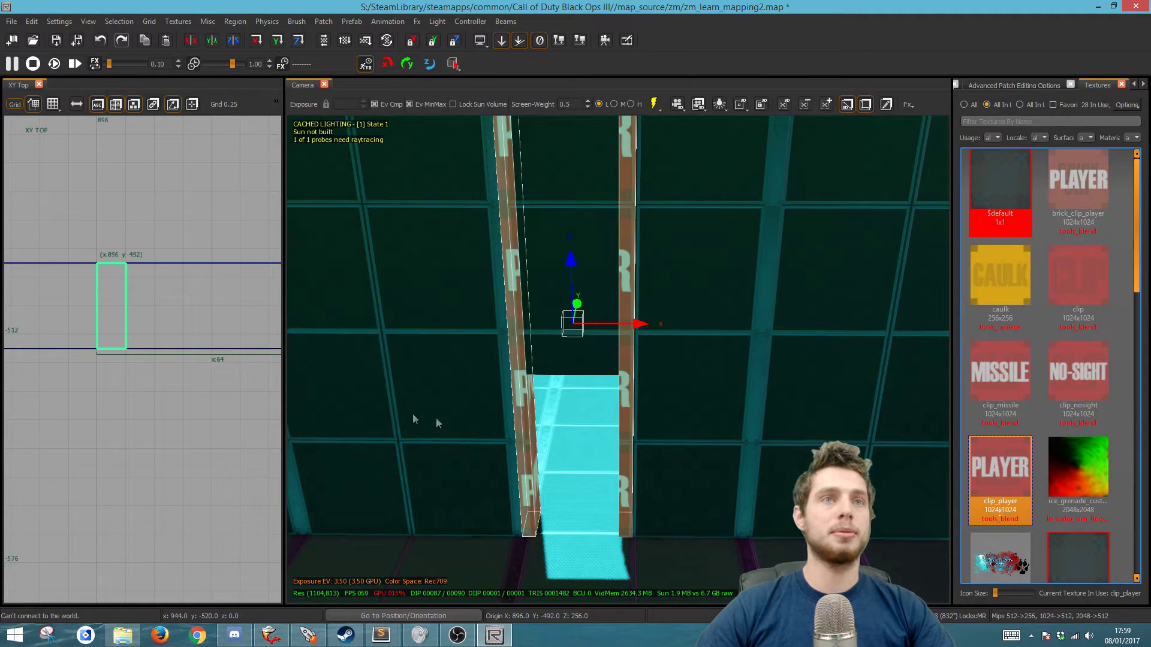
Step: Duplicate the clip strips in place, search all textures for "weapon" and apply clip_weapon to the new copies
{"action": "key", "text": "space"}
{"action": "left_click_drag", "start_coordinate": [150, 345], "coordinate": [121, 311]}
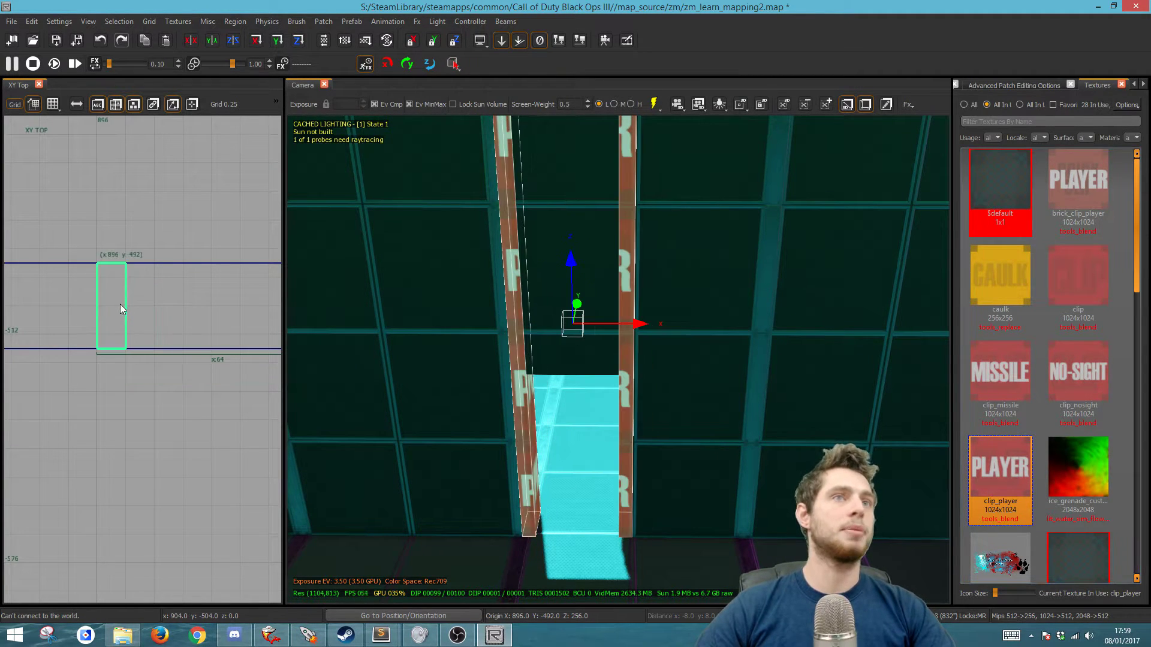
{"action": "left_click", "coordinate": [1010, 122]}
{"action": "type", "text": "weapon"}
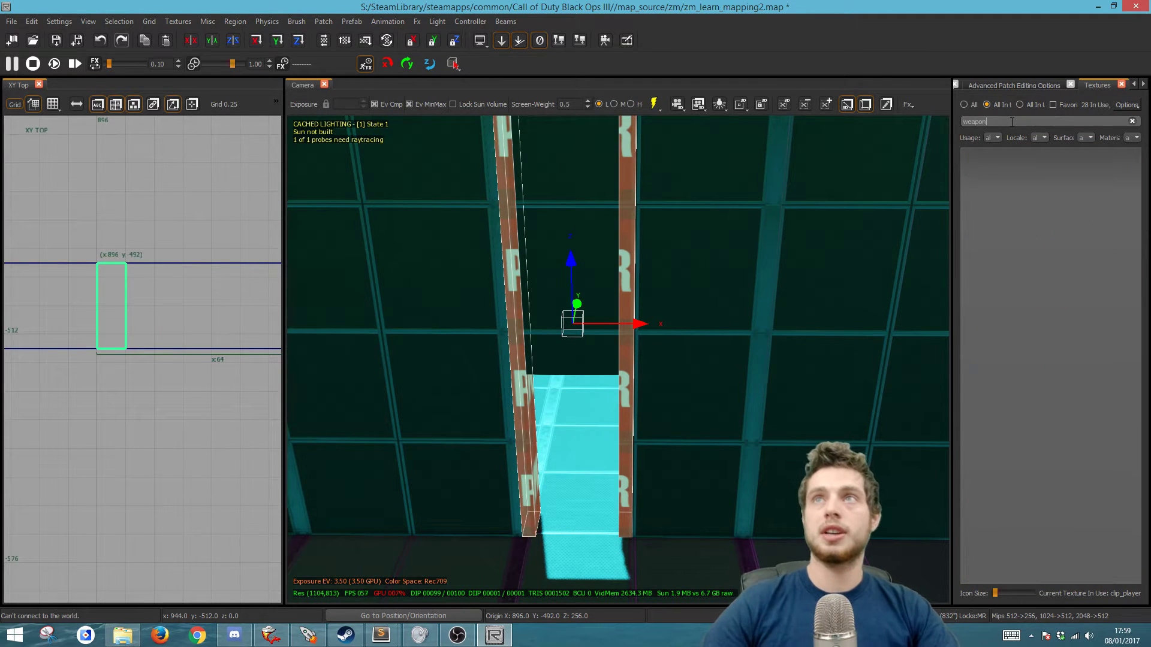
{"action": "left_click", "coordinate": [964, 104]}
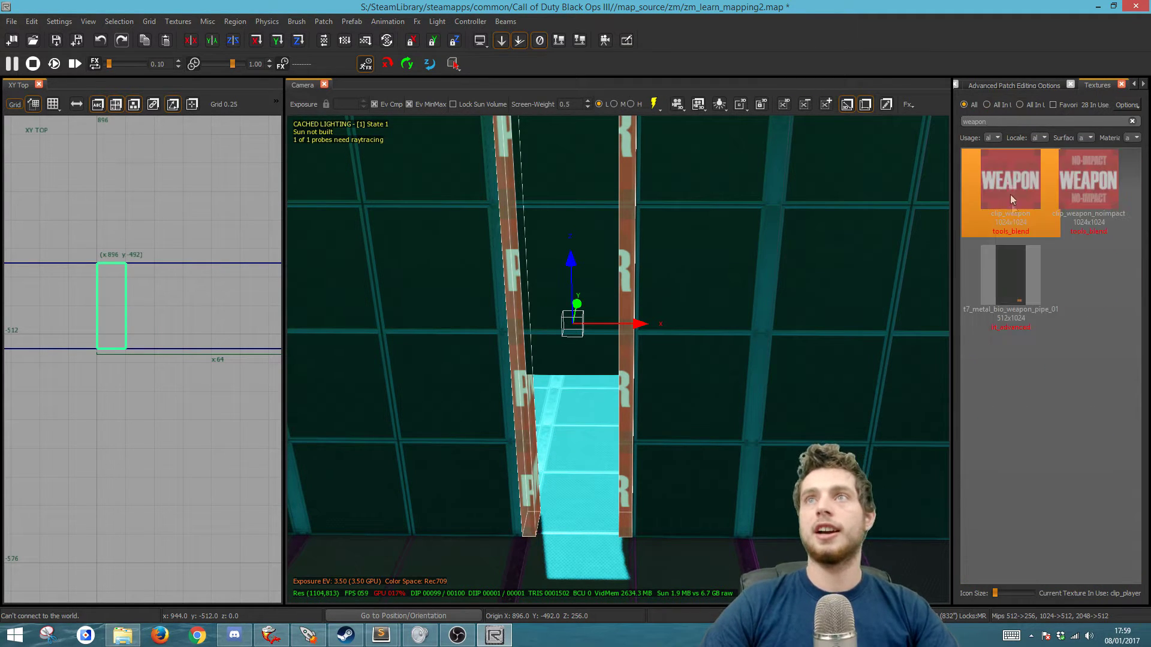
{"action": "left_click", "coordinate": [1011, 183]}
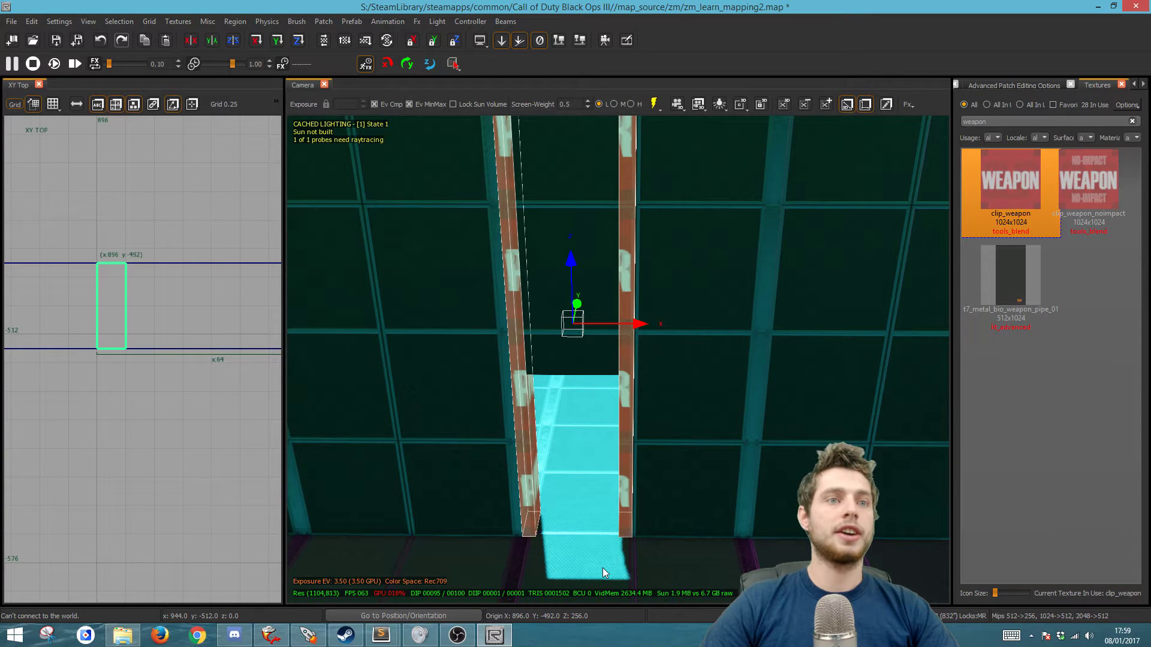
Step: Save the map, switch to the Mod Tools Launcher and build zm_learn_mapping2
{"action": "key", "text": "ctrl+s"}
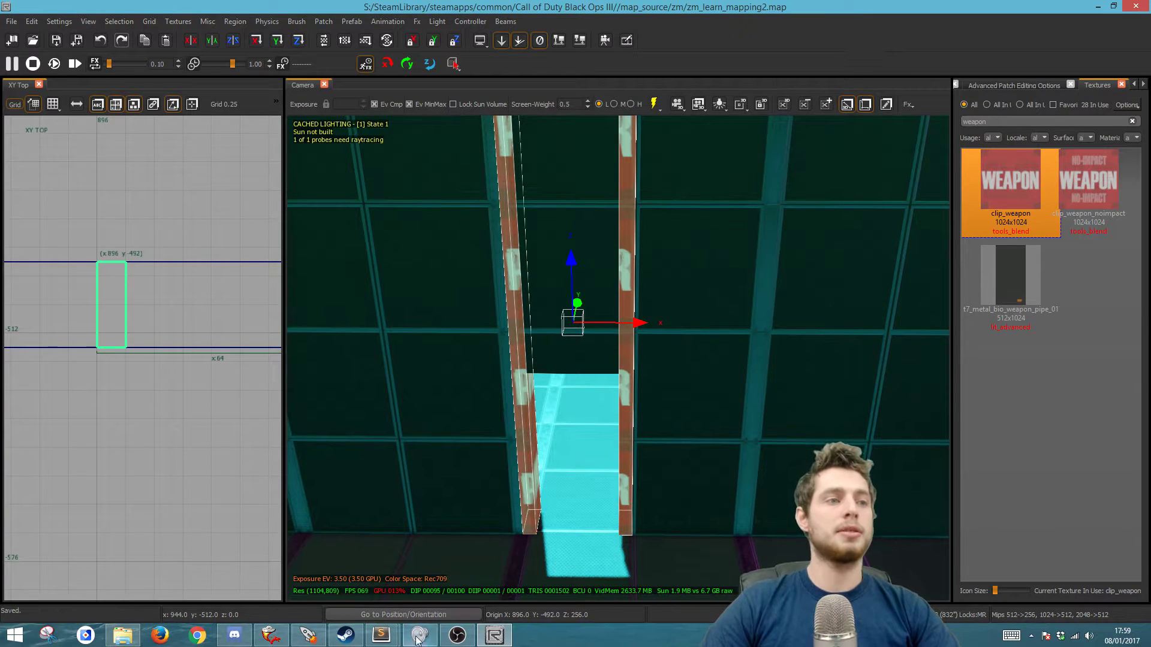
{"action": "left_click", "coordinate": [308, 634]}
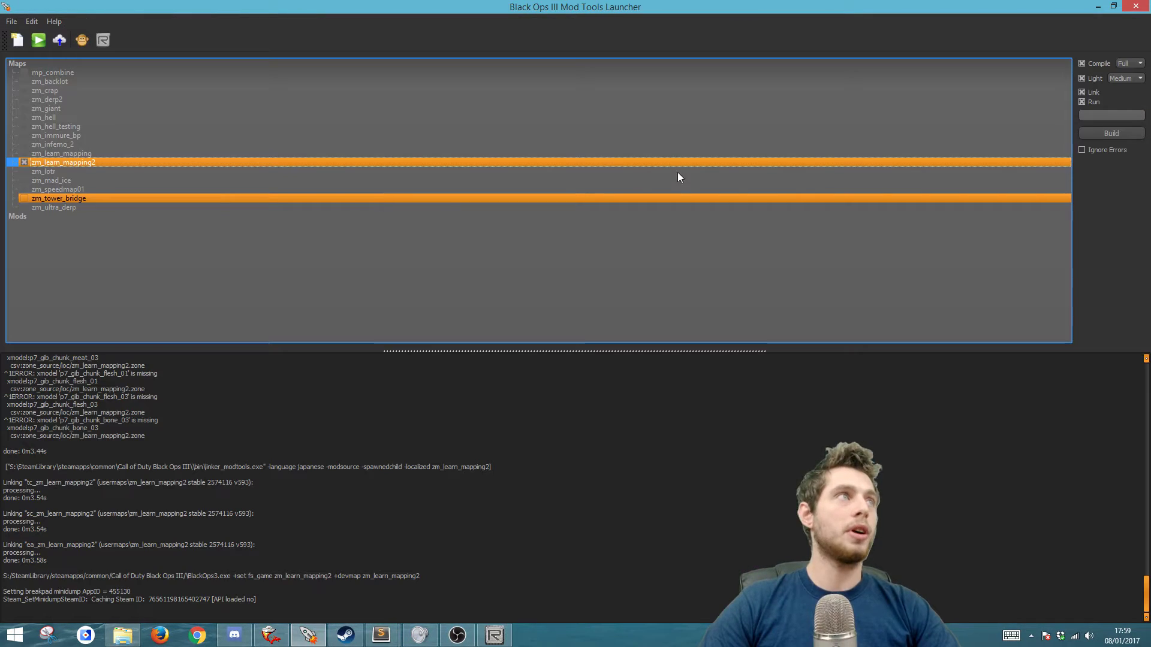
{"action": "left_click", "coordinate": [1099, 135]}
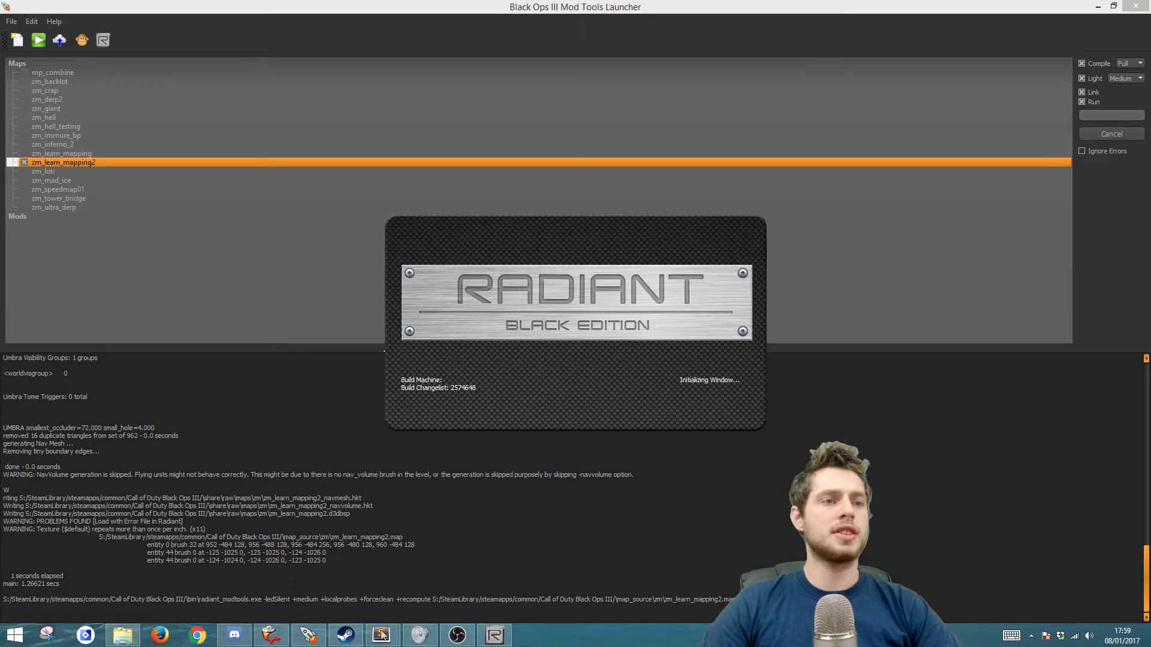
Step: Switch back to Radiant and apply CSG Hollow to the long rectangular brush in the open room
{"action": "left_click", "coordinate": [491, 642]}
{"action": "right_click", "coordinate": [676, 316]}
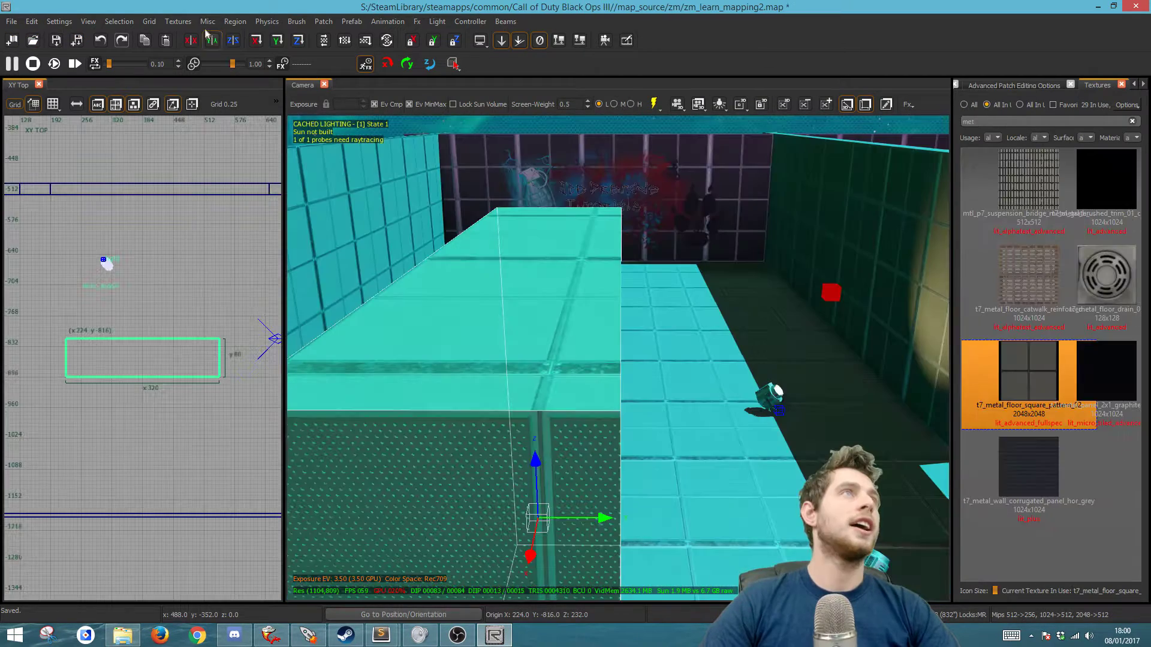
{"action": "left_click", "coordinate": [119, 21]}
{"action": "mouse_move", "coordinate": [250, 220]}
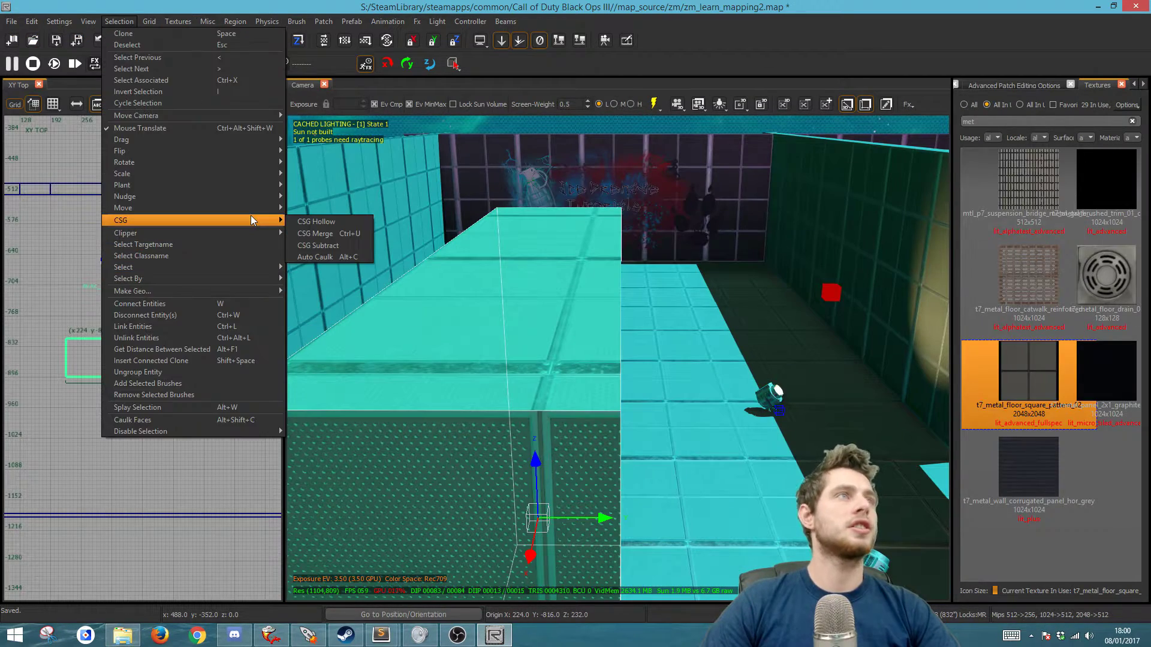
{"action": "left_click", "coordinate": [366, 223]}
Step: Delete the hollowed brush's end and top pieces, keeping only its two long side walls
{"action": "right_click_drag", "start_coordinate": [475, 287], "coordinate": [716, 315]}
{"action": "key", "text": "Escape"}
{"action": "left_click", "coordinate": [715, 312], "text": "shift"}
{"action": "key", "text": "BackSpace"}
{"action": "left_click", "coordinate": [699, 268], "text": "shift"}
{"action": "key", "text": "BackSpace"}
{"action": "mouse_move", "coordinate": [696, 265]}
{"action": "right_mouse_down"}
{"action": "mouse_move", "coordinate": [720, 277]}
{"action": "mouse_move", "coordinate": [717, 294]}
{"action": "mouse_move", "coordinate": [710, 273]}
{"action": "right_mouse_up"}
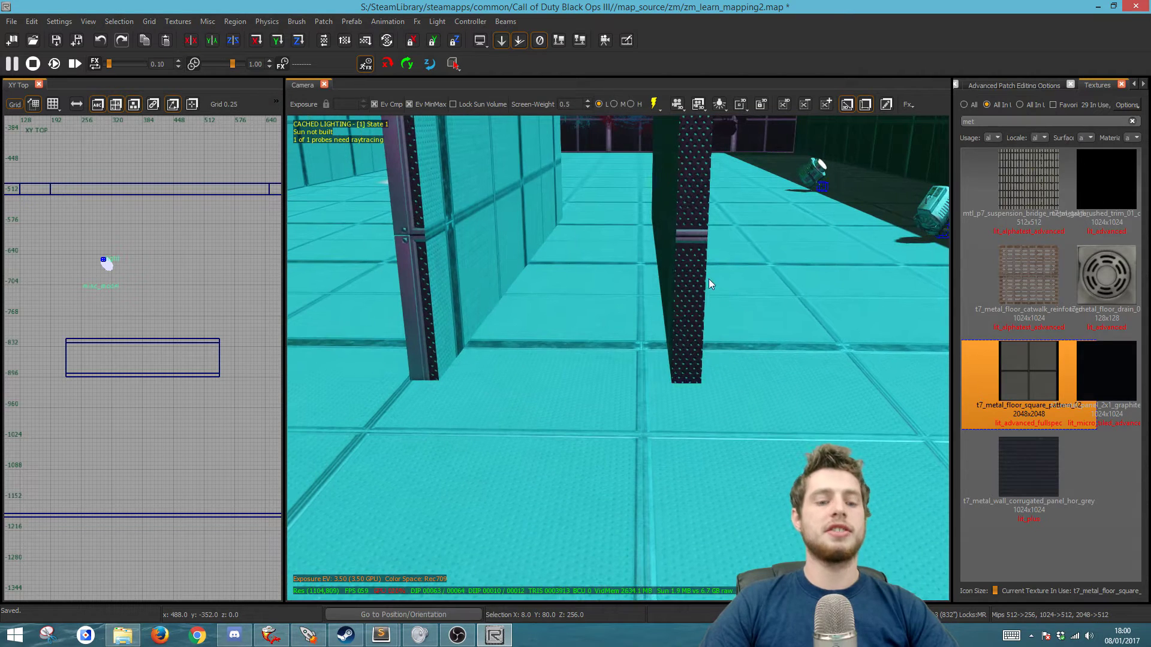
Step: Search the models for "rack" and place p7_weapon_rack_safehouse_02_slide_rack_01 against the inner wall of the corridor
{"action": "key", "text": "m"}
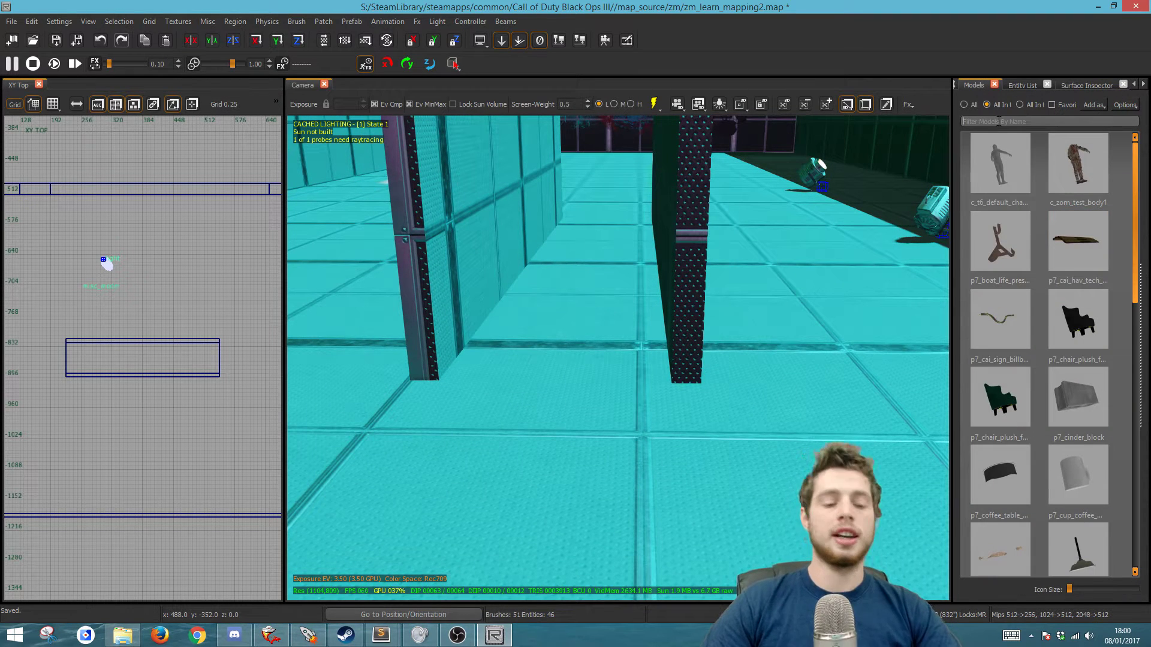
{"action": "left_click", "coordinate": [998, 121]}
{"action": "type", "text": "rack"}
{"action": "left_click_drag", "start_coordinate": [1032, 241], "coordinate": [524, 319]}
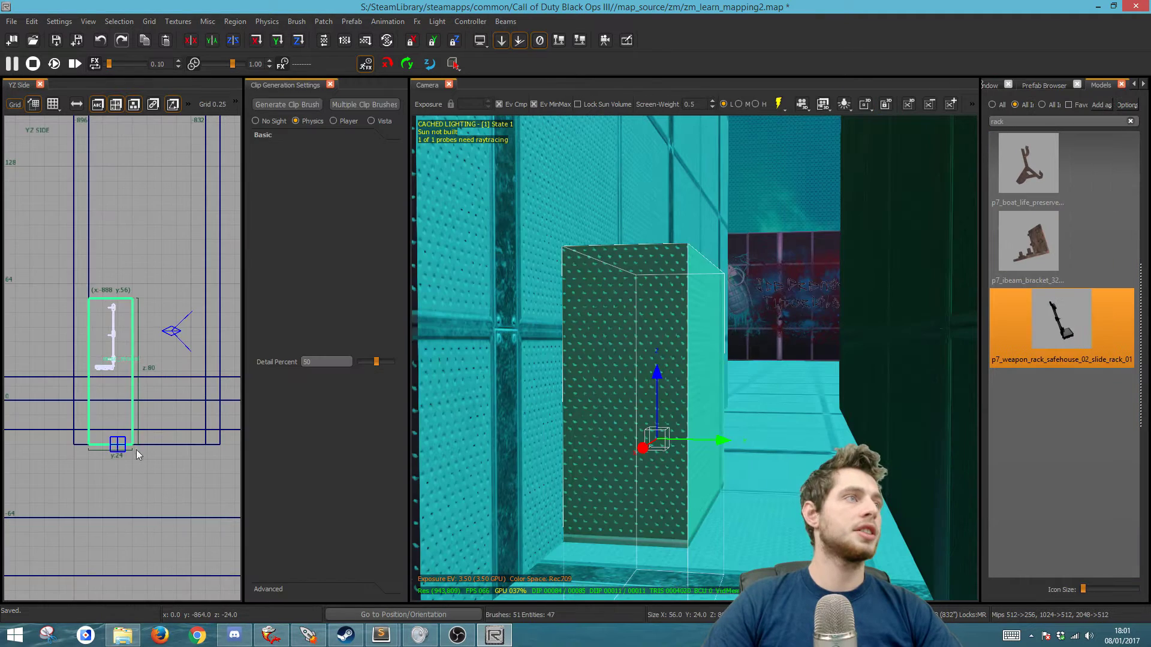
Step: Resize the brush around the weapon rack to 40 units long, 16 deep and 144 high
{"action": "left_click_drag", "start_coordinate": [136, 450], "coordinate": [121, 448]}
{"action": "left_click_drag", "start_coordinate": [110, 287], "coordinate": [103, 172]}
{"action": "key", "text": "ctrl+Tab"}
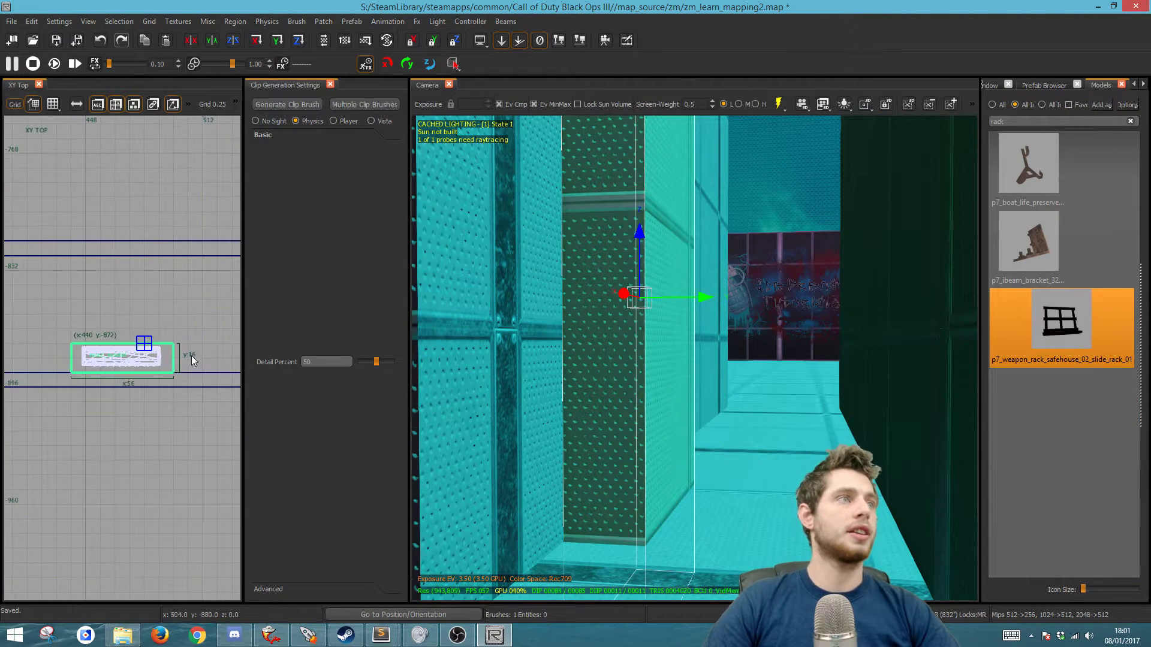
{"action": "left_click_drag", "start_coordinate": [192, 355], "coordinate": [178, 358]}
{"action": "left_click_drag", "start_coordinate": [58, 362], "coordinate": [68, 359]}
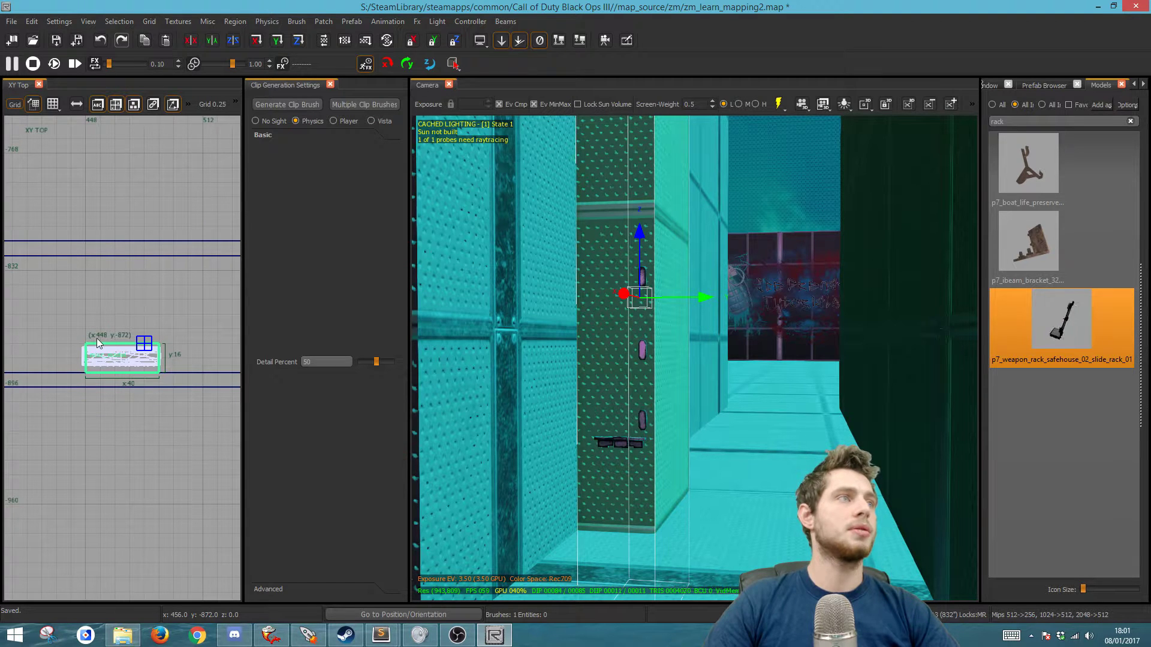
Step: Search all textures for "clip" and apply the clip texture to the brush around the weapon rack
{"action": "key", "text": "t"}
{"action": "left_click", "coordinate": [995, 106]}
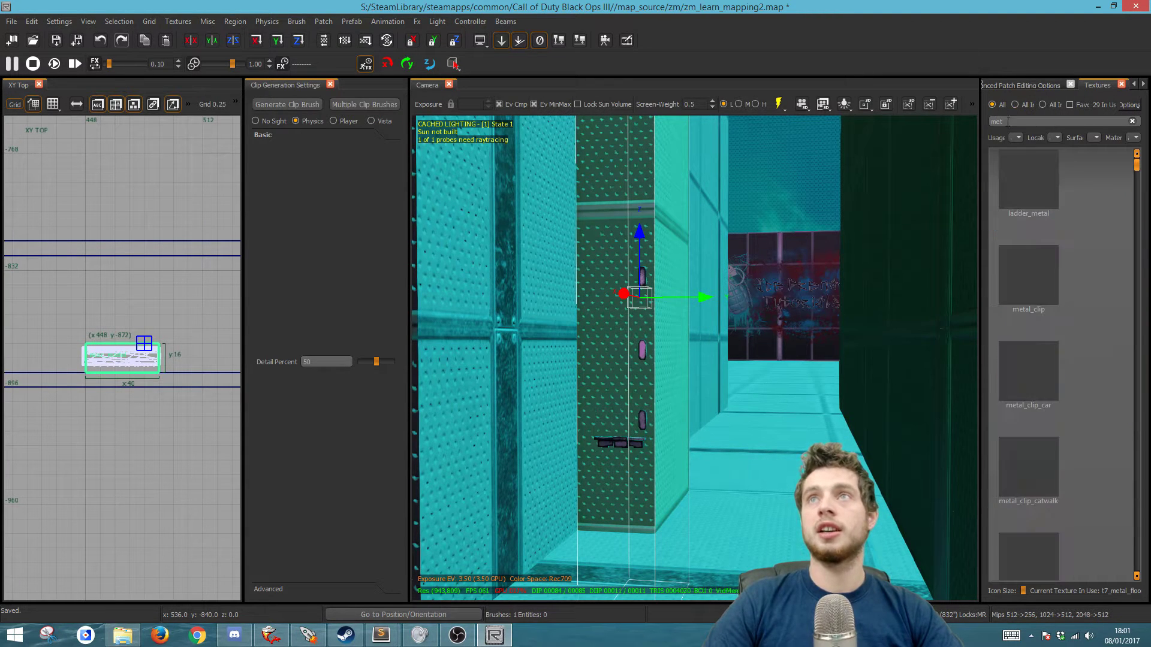
{"action": "key", "text": "BackSpace"}
{"action": "key", "text": "BackSpace"}
{"action": "key", "text": "BackSpace"}
{"action": "type", "text": "clip"}
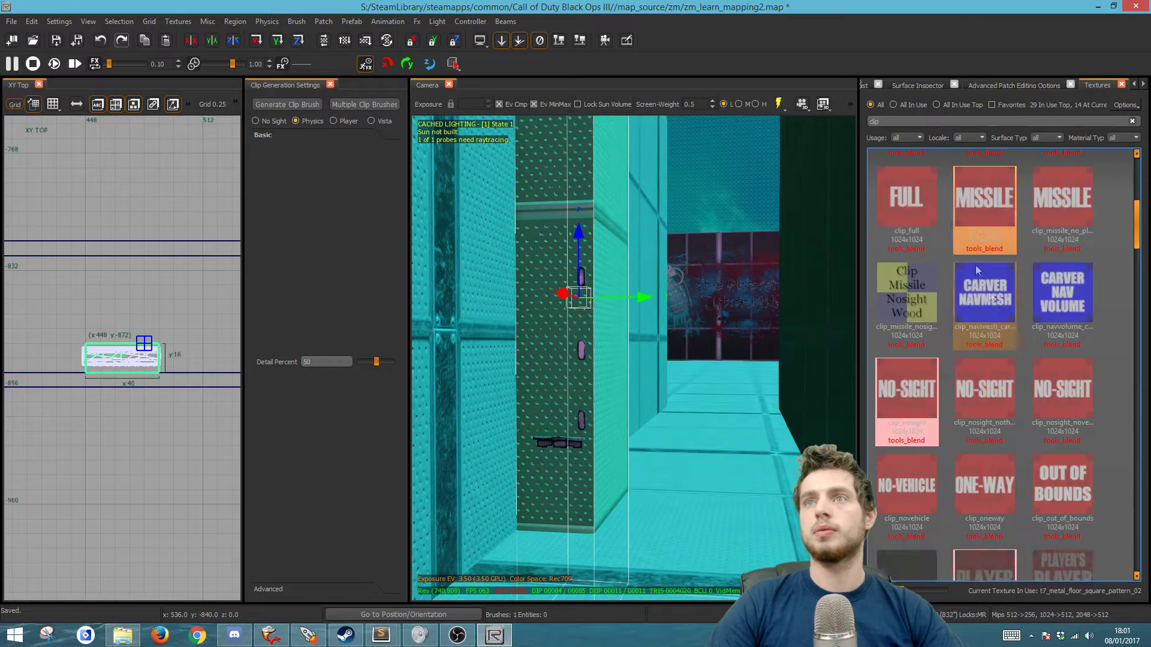
{"action": "scroll", "coordinate": [978, 271], "scroll_direction": "up", "scroll_amount": 5}
{"action": "left_click", "coordinate": [984, 384]}
{"action": "right_click_drag", "start_coordinate": [627, 425], "coordinate": [701, 462]}
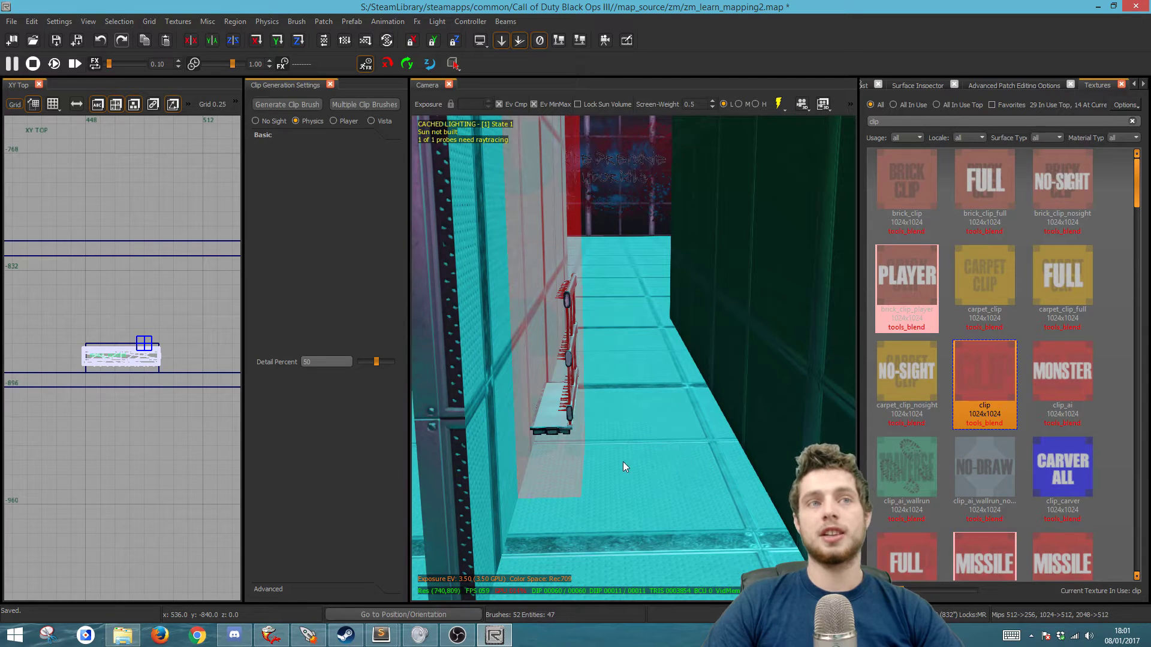
Step: Apply the in-use clip_player texture to the rack's clip brush and make an 8-unit-deep copy against the wall
{"action": "left_click", "coordinate": [567, 450], "text": "shift"}
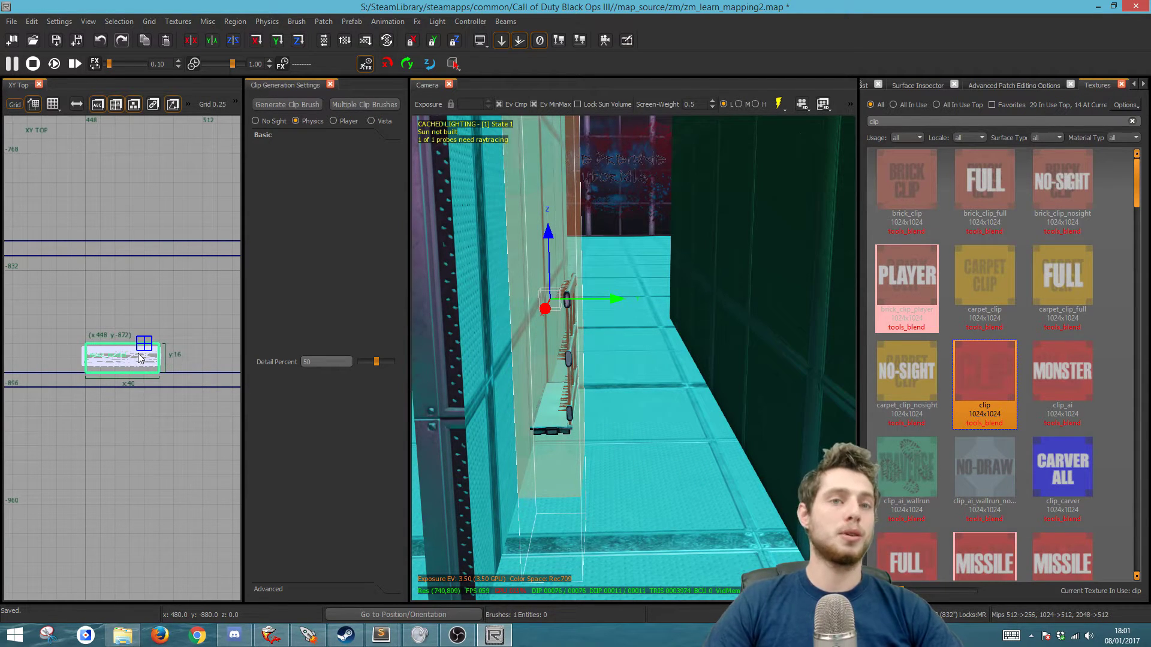
{"action": "scroll", "coordinate": [116, 356], "scroll_direction": "up", "scroll_amount": 2}
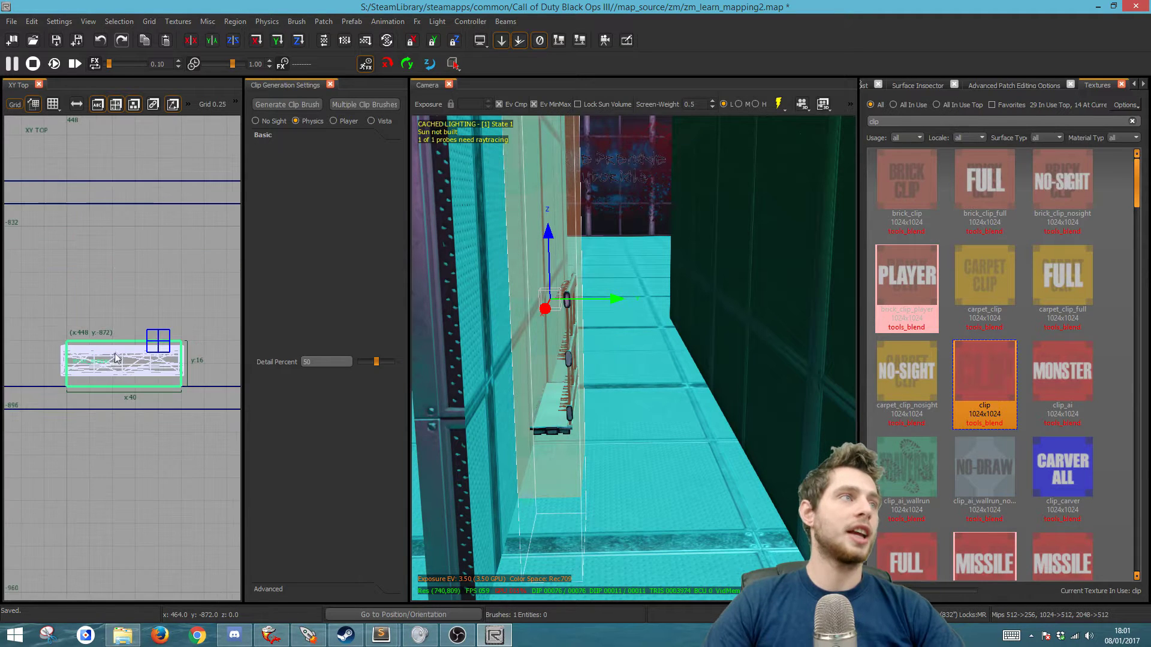
{"action": "scroll", "coordinate": [111, 365], "scroll_direction": "up", "scroll_amount": 2}
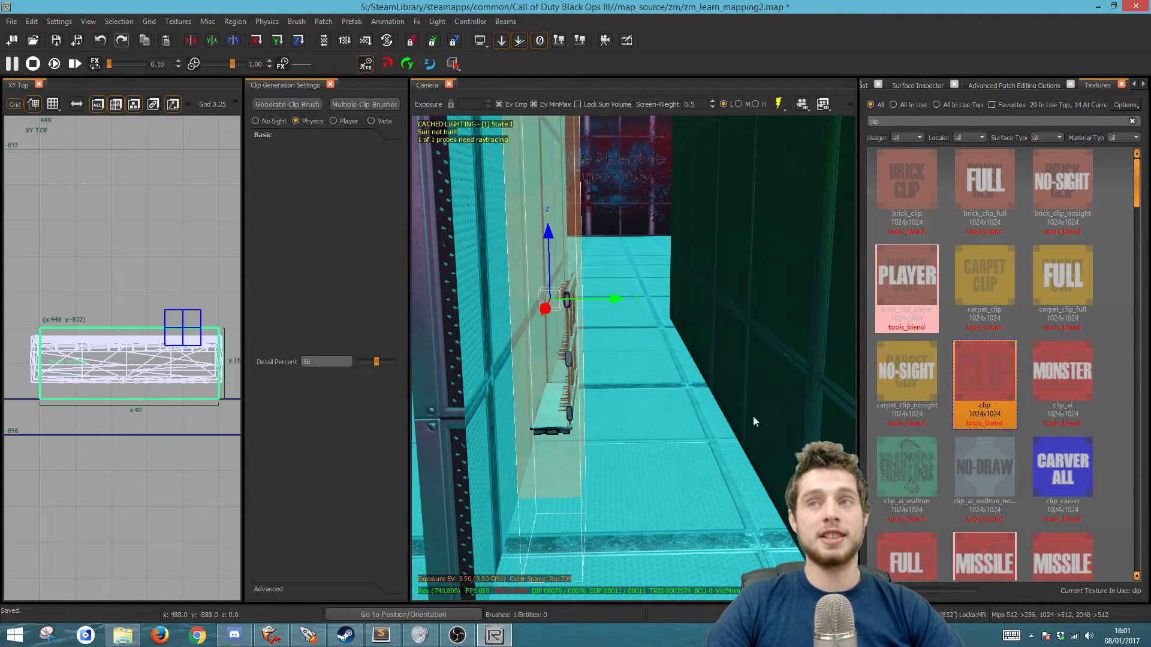
{"action": "left_click", "coordinate": [901, 104]}
{"action": "left_click", "coordinate": [984, 275]}
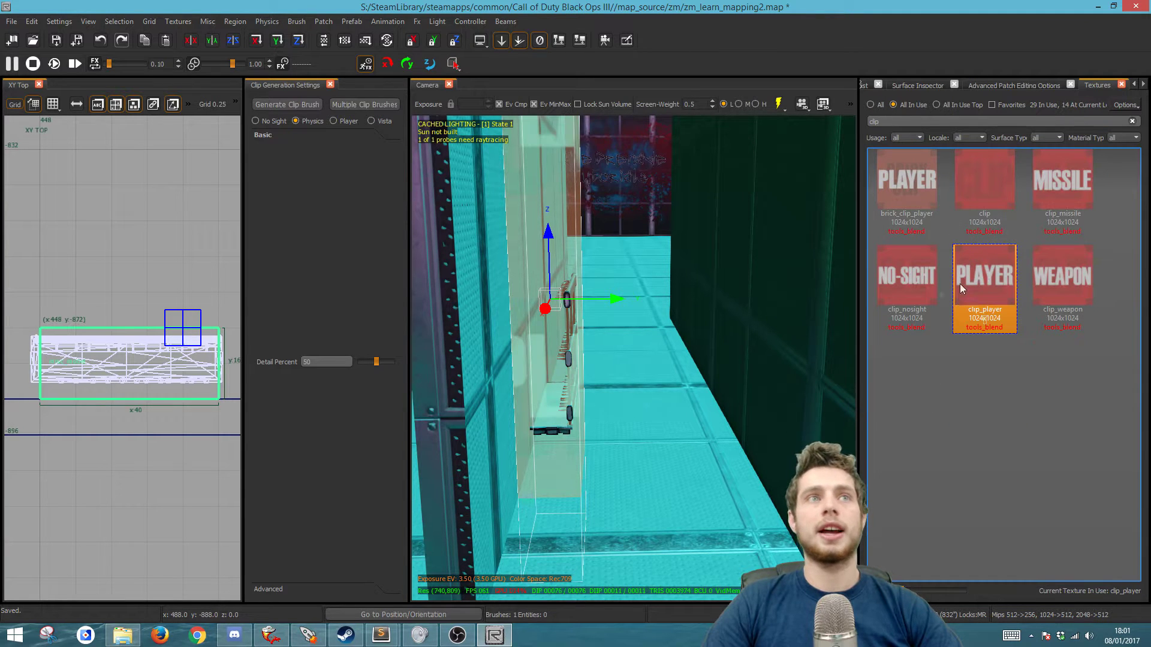
{"action": "mouse_move", "coordinate": [84, 382]}
{"action": "left_mouse_down"}
{"action": "mouse_move", "coordinate": [105, 384]}
{"action": "mouse_move", "coordinate": [106, 319]}
{"action": "left_mouse_up"}
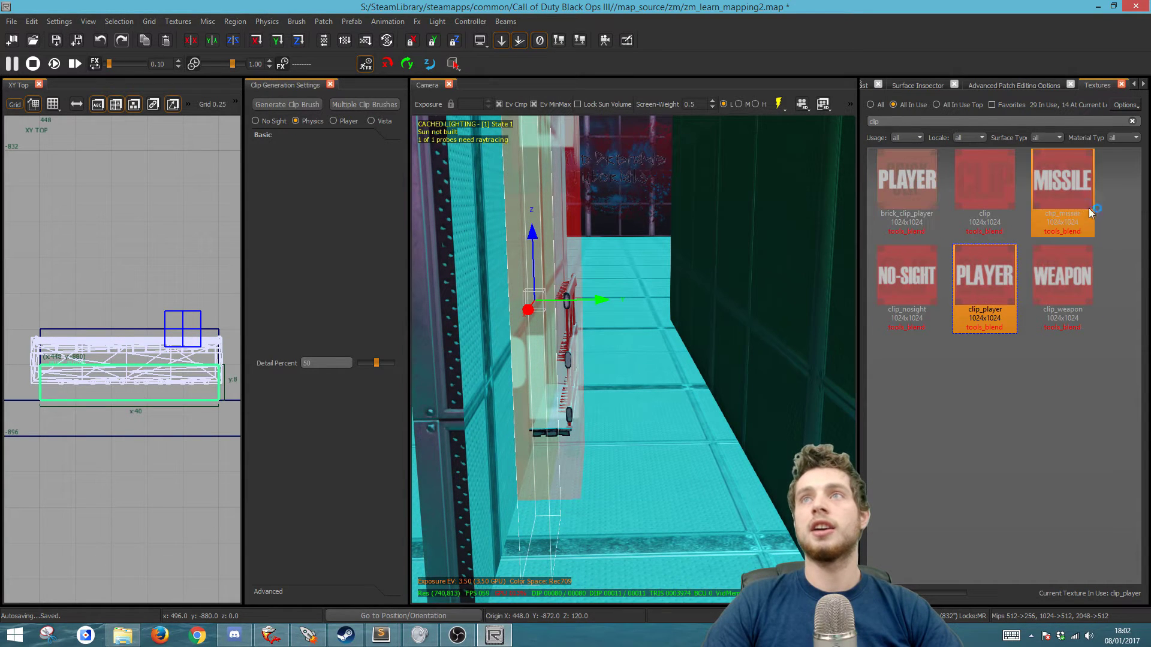
Step: Search all textures for "clip_ai" and apply clip_ai to the 8-unit-deep brush behind the rack
{"action": "left_click", "coordinate": [871, 106]}
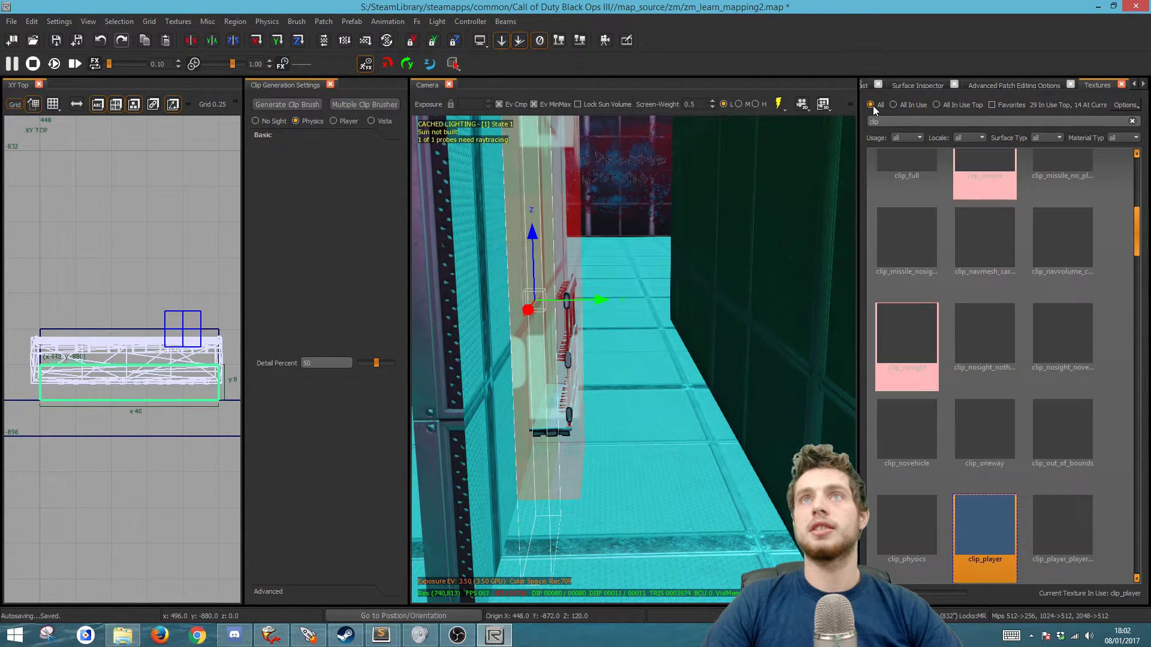
{"action": "scroll", "coordinate": [1015, 405], "scroll_direction": "up", "scroll_amount": 3}
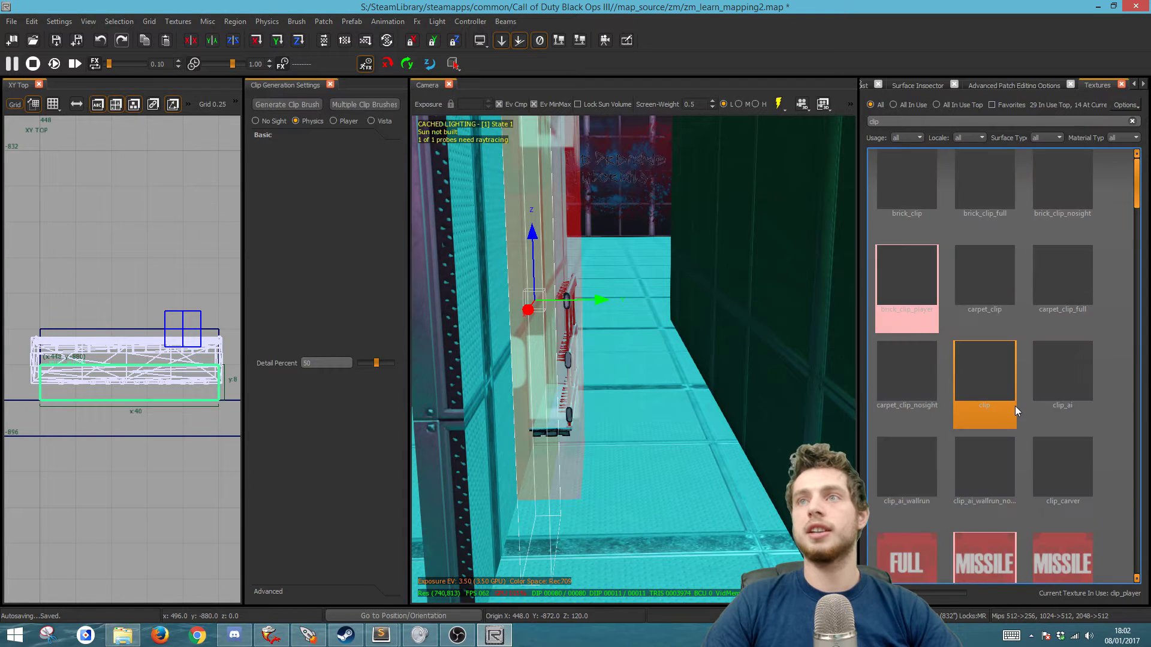
{"action": "scroll", "coordinate": [1013, 400], "scroll_direction": "up", "scroll_amount": 4}
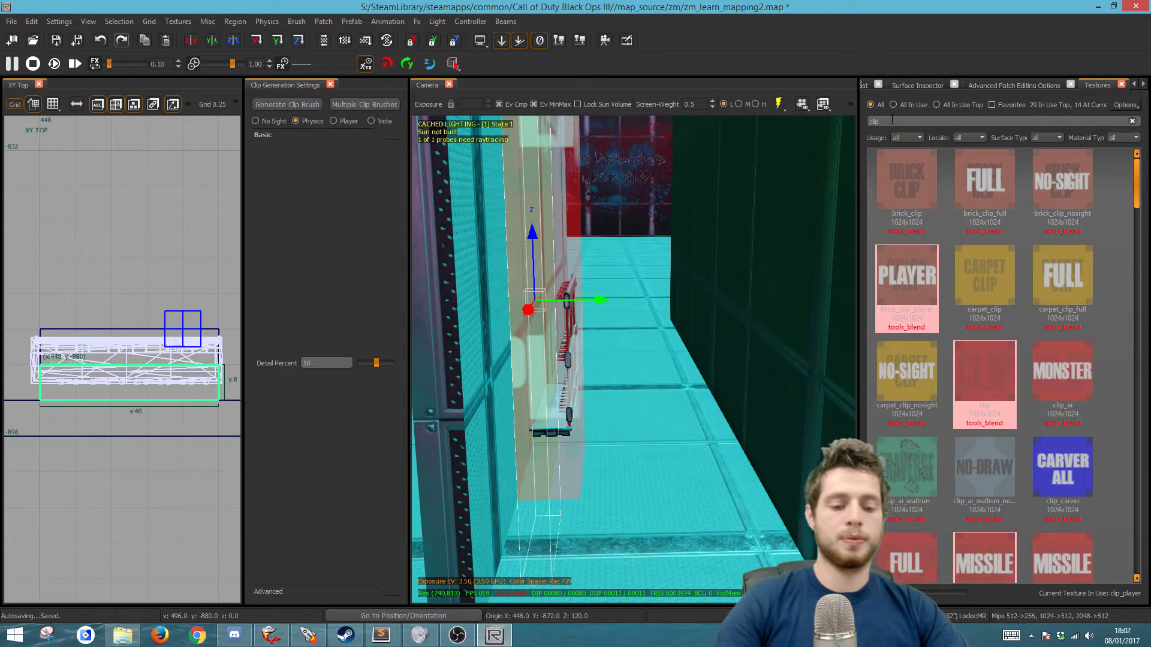
{"action": "type", "text": "_ai"}
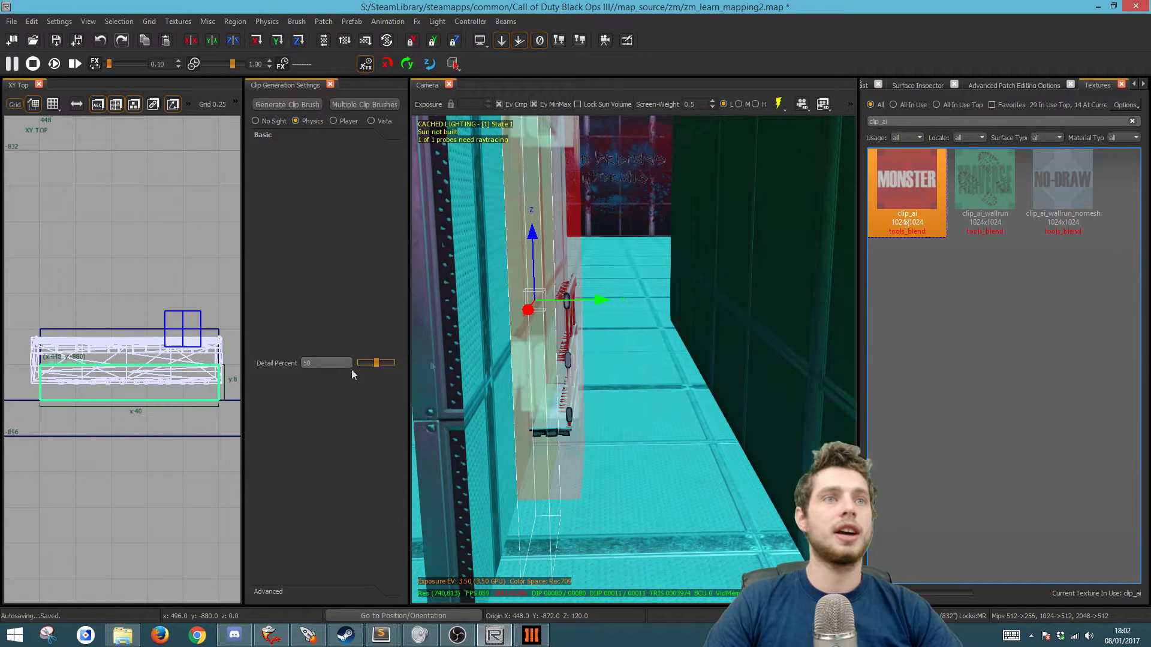
Step: Apply clip_weapon to a 3-unit-high brush over the rack's shelf and fit a 33-unit-high copy to its upright frame
{"action": "mouse_move", "coordinate": [49, 390]}
{"action": "left_mouse_down"}
{"action": "mouse_move", "coordinate": [96, 393]}
{"action": "mouse_move", "coordinate": [92, 377]}
{"action": "left_mouse_up"}
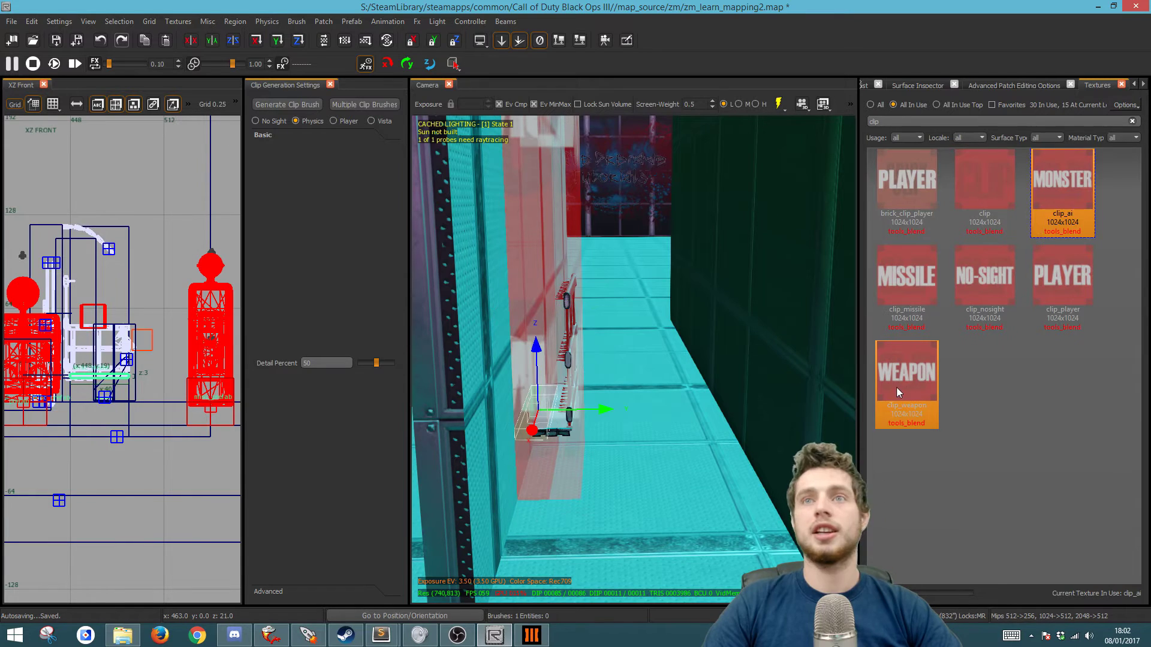
{"action": "left_click", "coordinate": [899, 393]}
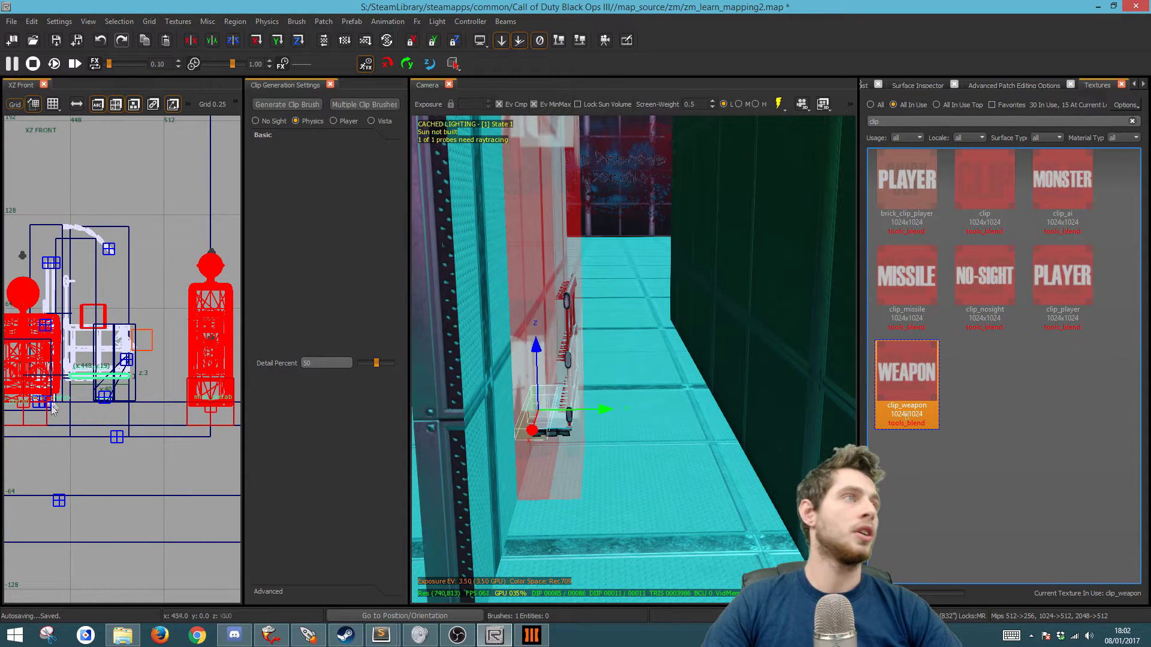
{"action": "key", "text": "ctrl+Tab"}
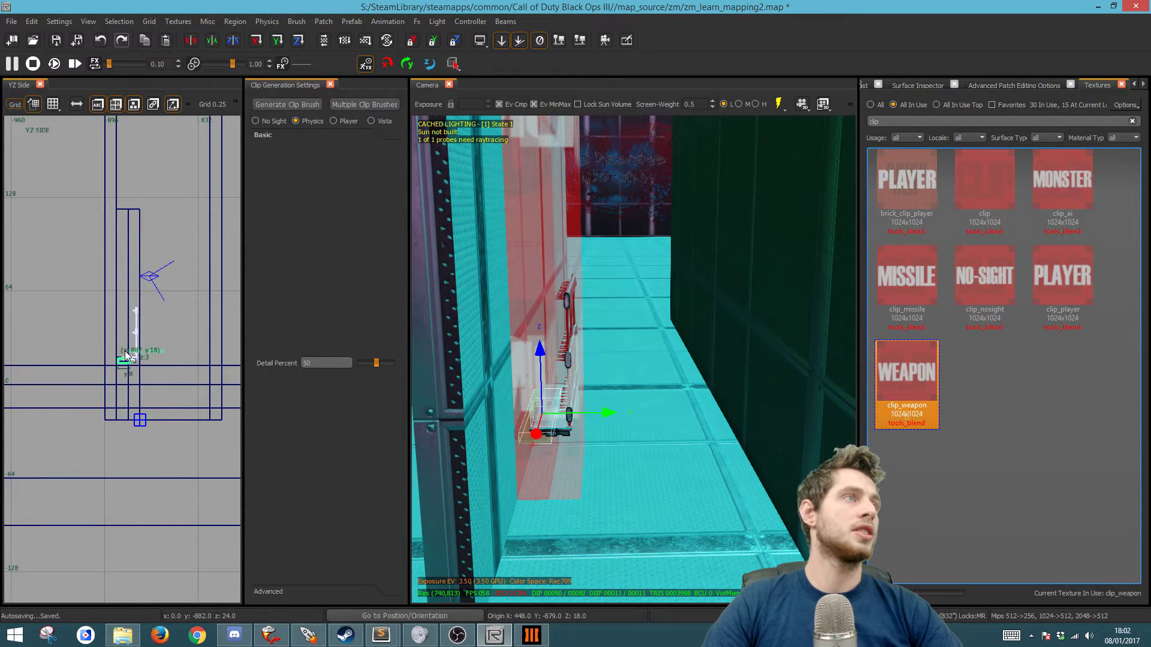
{"action": "left_click_drag", "start_coordinate": [125, 364], "coordinate": [135, 301]}
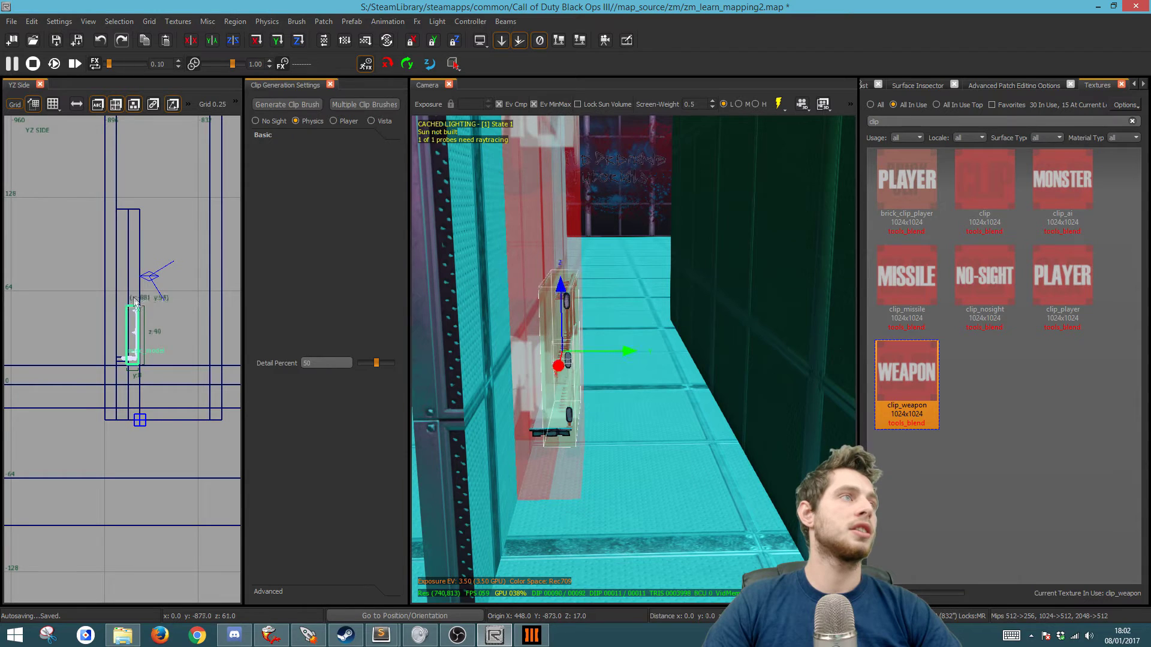
{"action": "left_click_drag", "start_coordinate": [116, 340], "coordinate": [137, 380]}
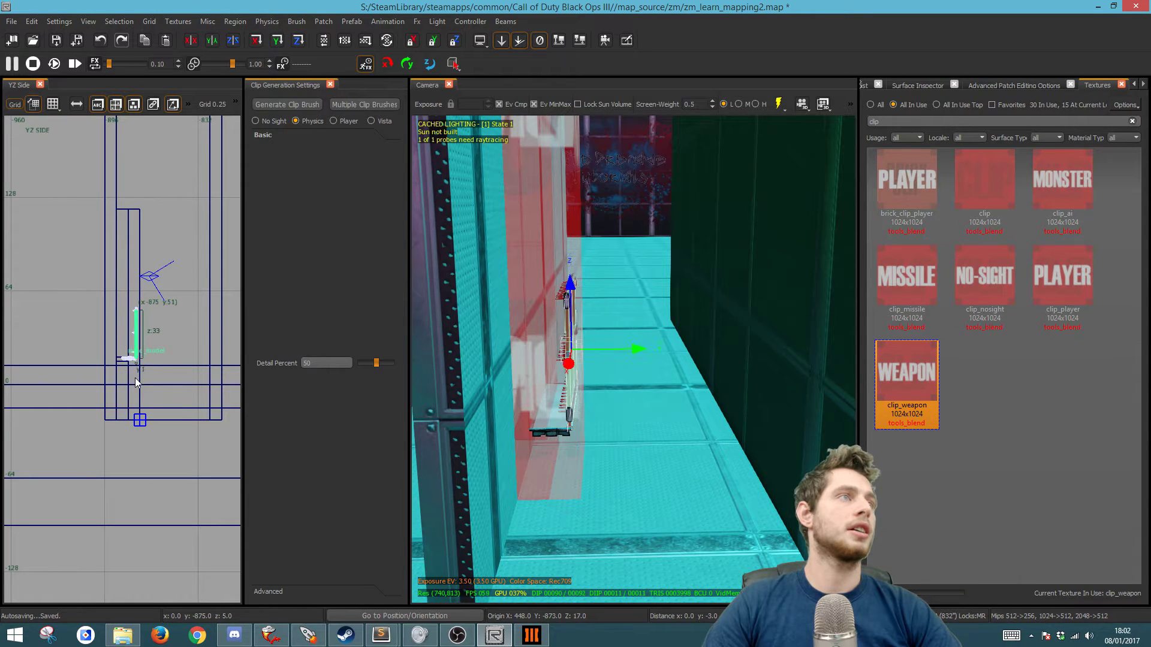
Step: Select the 144-unit-high clip brush around the weapon rack, delete it and clear the selection
{"action": "key", "text": "Escape"}
{"action": "mouse_move", "coordinate": [539, 361]}
{"action": "right_mouse_down"}
{"action": "mouse_move", "coordinate": [566, 362]}
{"action": "mouse_move", "coordinate": [516, 365]}
{"action": "mouse_move", "coordinate": [621, 455]}
{"action": "right_mouse_up"}
{"action": "left_click", "coordinate": [573, 368], "text": "shift"}
{"action": "left_click", "coordinate": [571, 367], "text": "shift"}
{"action": "left_click", "coordinate": [572, 367], "text": "shift"}
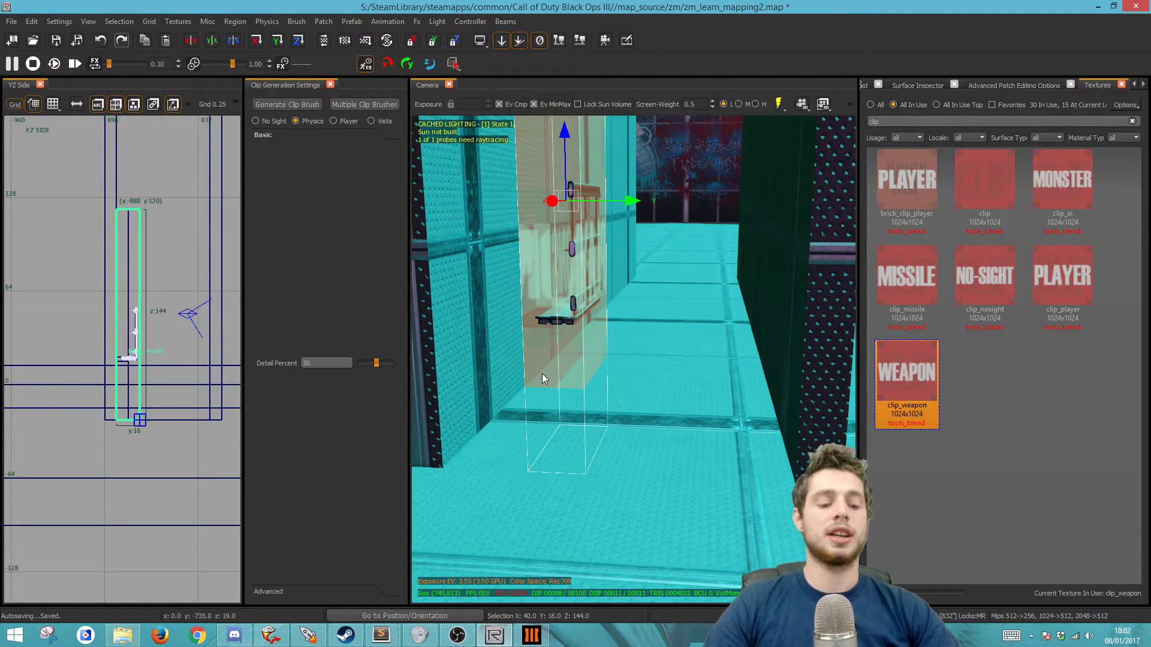
{"action": "key", "text": "BackSpace"}
{"action": "left_click", "coordinate": [548, 370], "text": "shift"}
{"action": "key", "text": "Escape"}
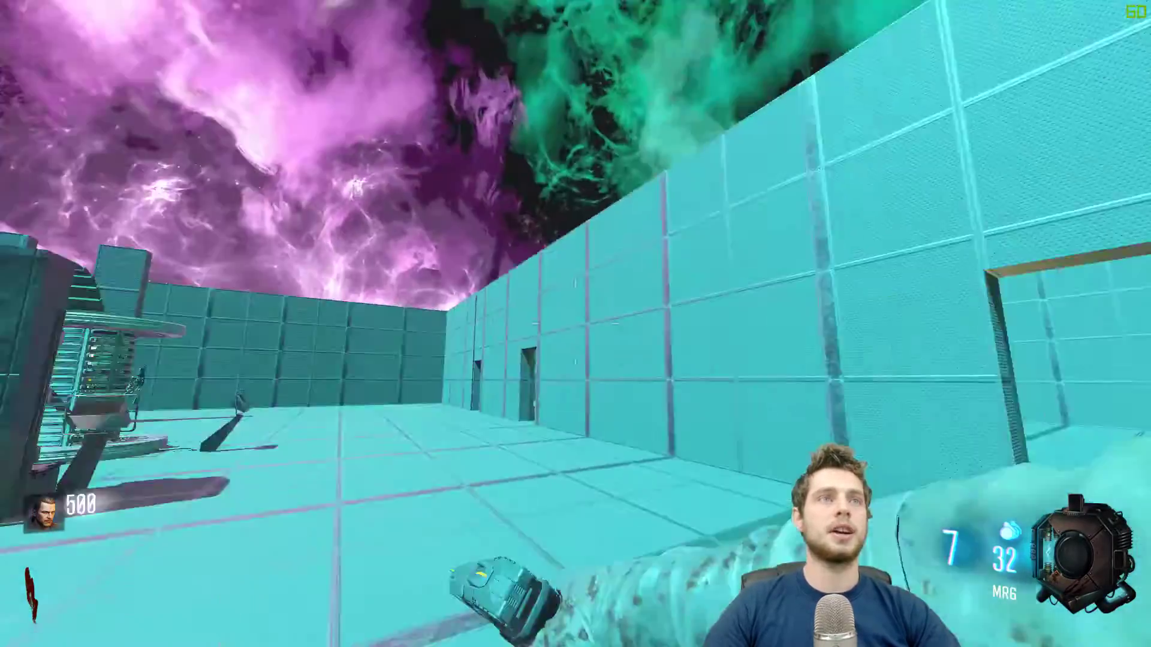
Step: Test the built map's doorway in the game by shooting at its edges and walking along them
{"action": "key", "text": "w"}
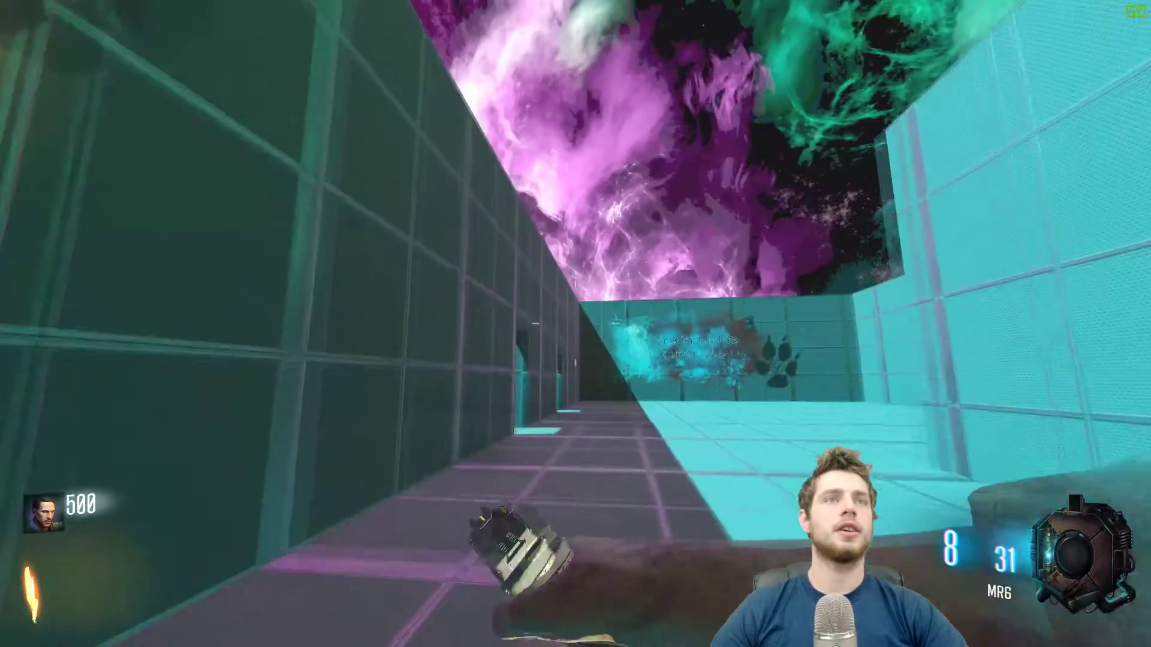
{"action": "key", "text": "w"}
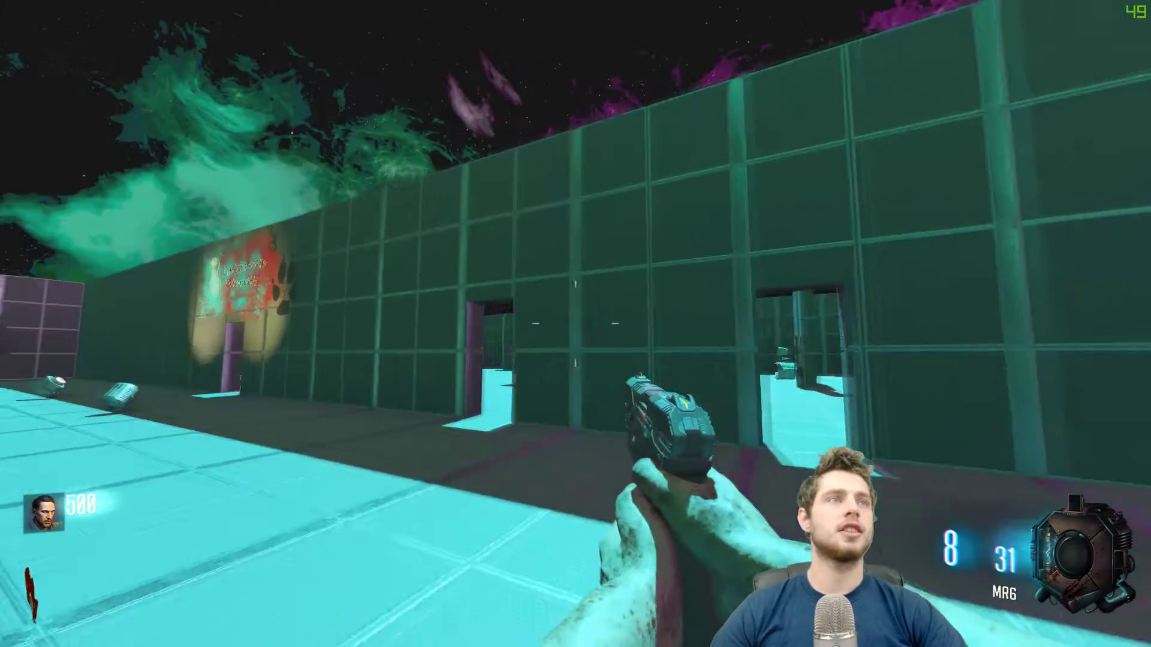
{"action": "left_click", "coordinate": [575, 324]}
{"action": "left_click", "coordinate": [575, 324]}
{"action": "left_click", "coordinate": [576, 323]}
{"action": "left_click", "coordinate": [575, 323]}
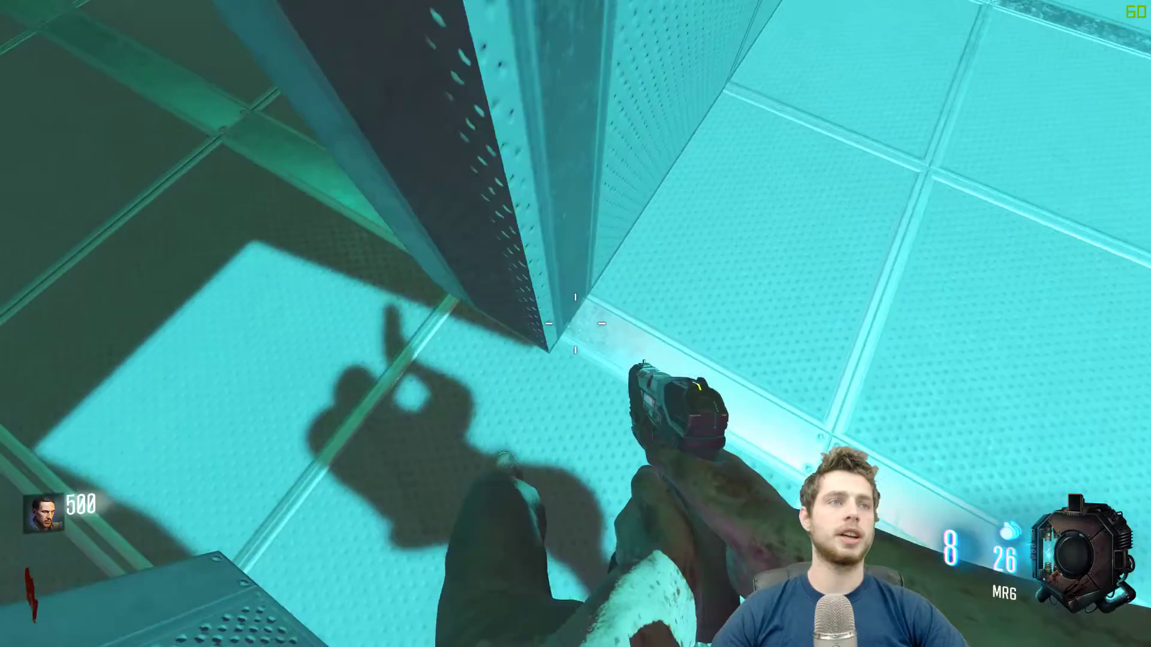
{"action": "key", "text": "a"}
{"action": "key", "text": "d"}
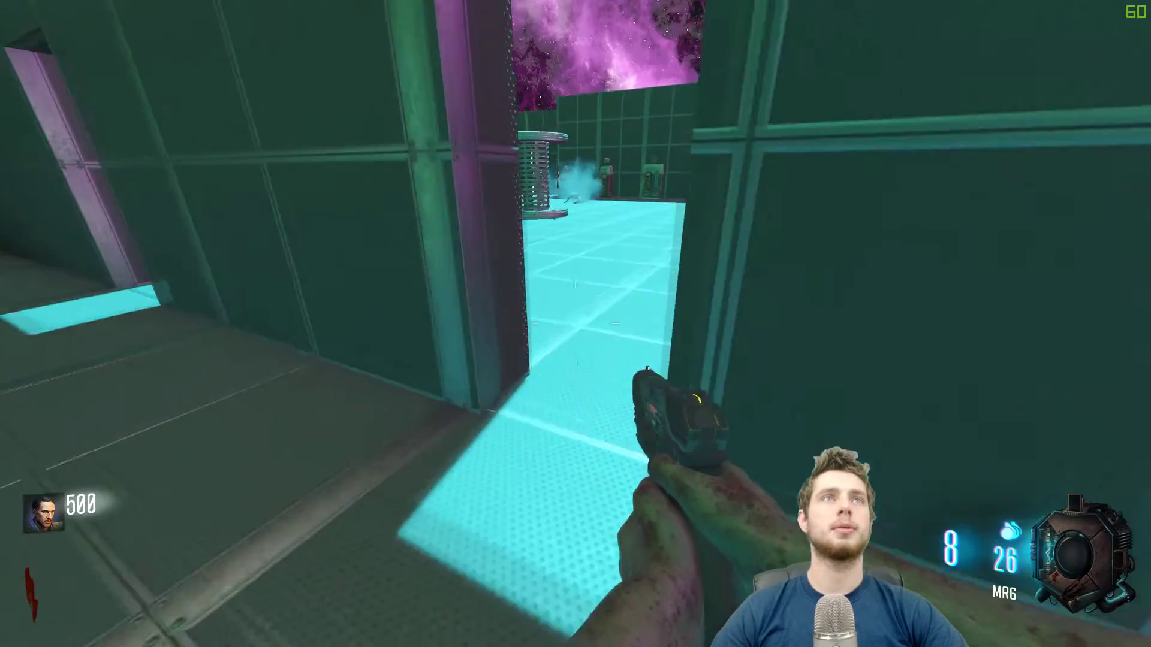
Step: Enable invincibility in the running game with the console command /god
{"action": "key", "text": "grave"}
{"action": "type", "text": "/god"}
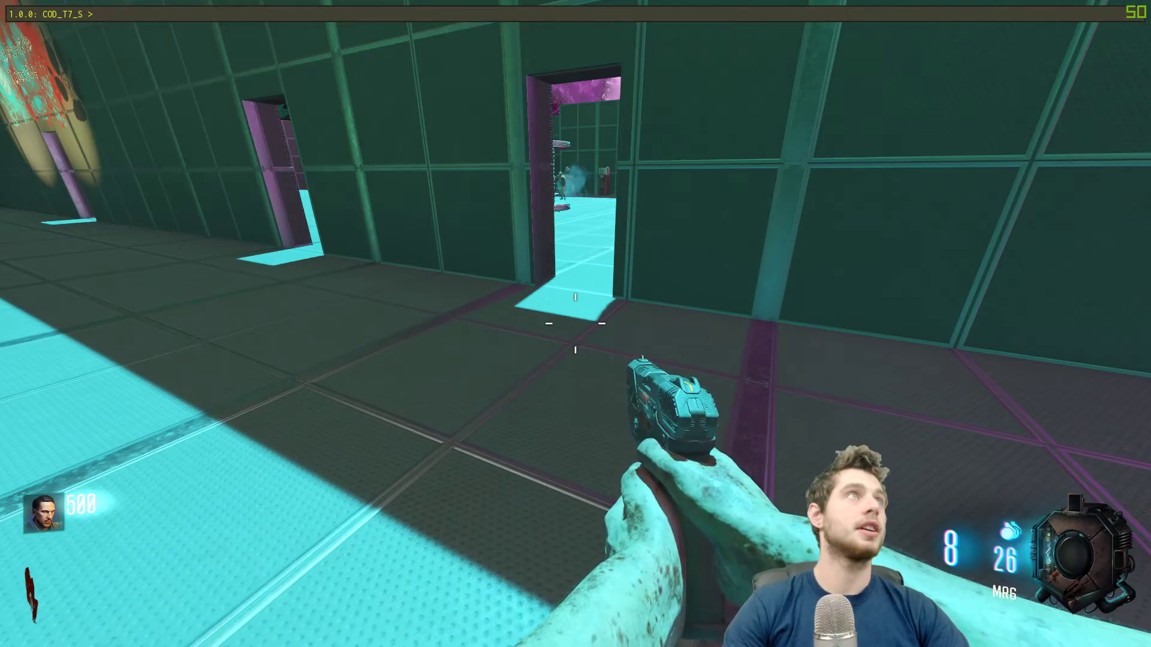
{"action": "key", "text": "Return"}
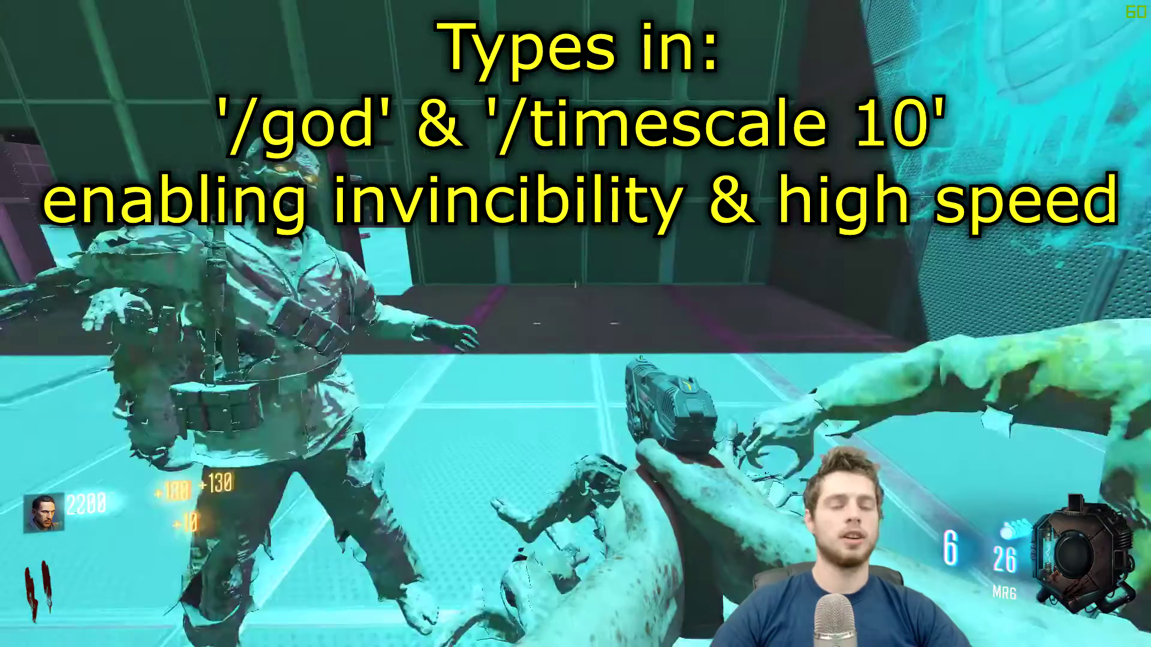
Step: Give the player the upgraded pistol with the console command /give pistol_standard_upgraded
{"action": "key", "text": "grave"}
{"action": "type", "text": "/give pistol"}
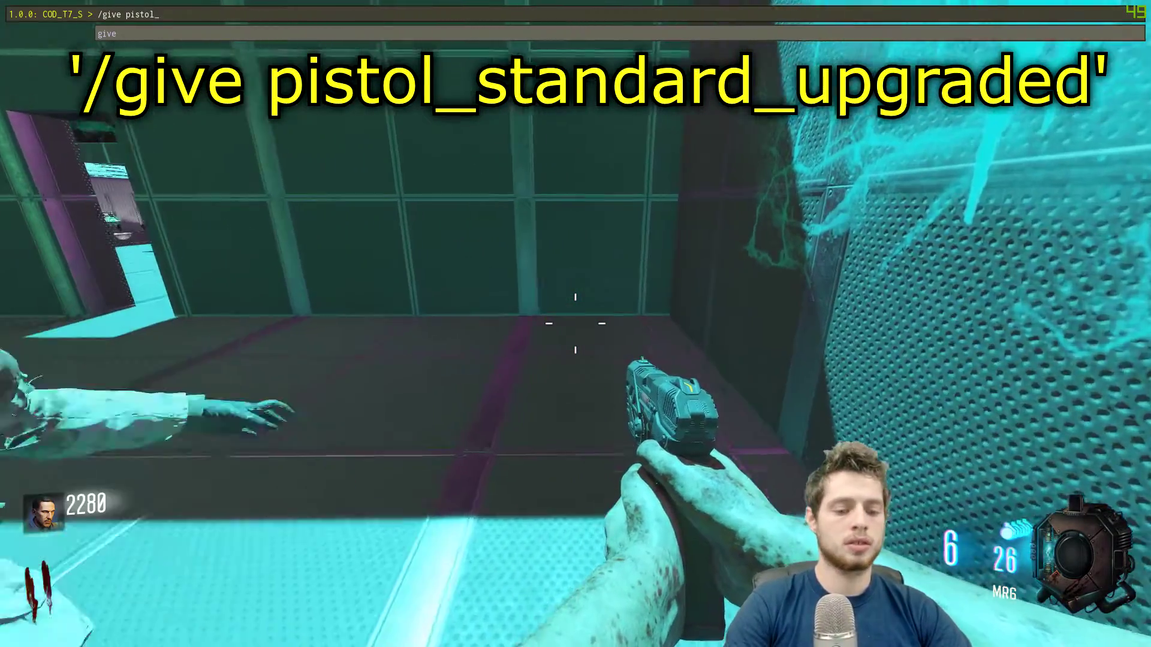
{"action": "type", "text": "_st"}
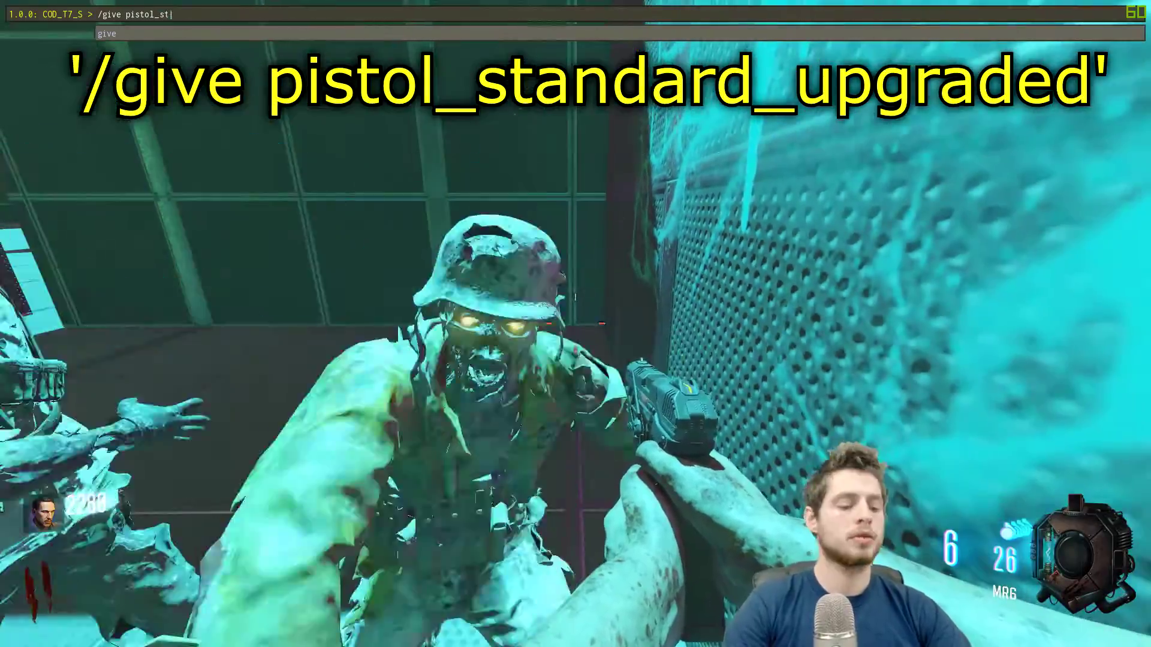
{"action": "type", "text": "andard_upgraded"}
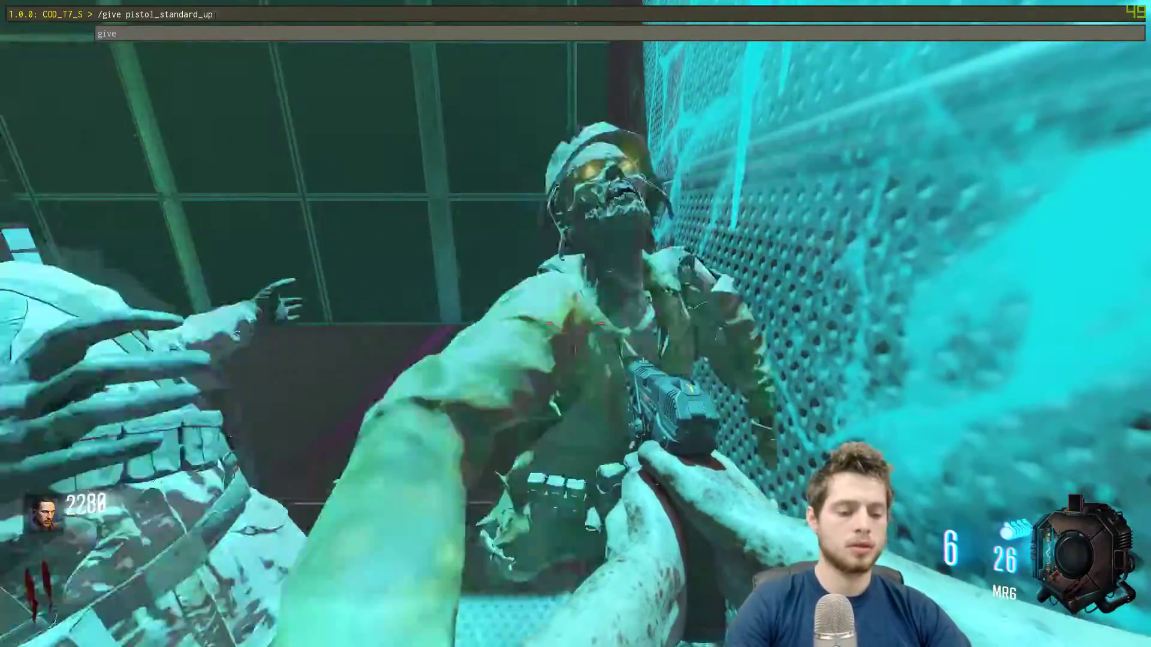
{"action": "key", "text": "Return"}
{"action": "key", "text": "grave"}
Step: Shoot the zombies approaching from the green wall's doorways with the Death & Taxes pistols, reloading between groups
{"action": "left_click", "coordinate": [576, 324]}
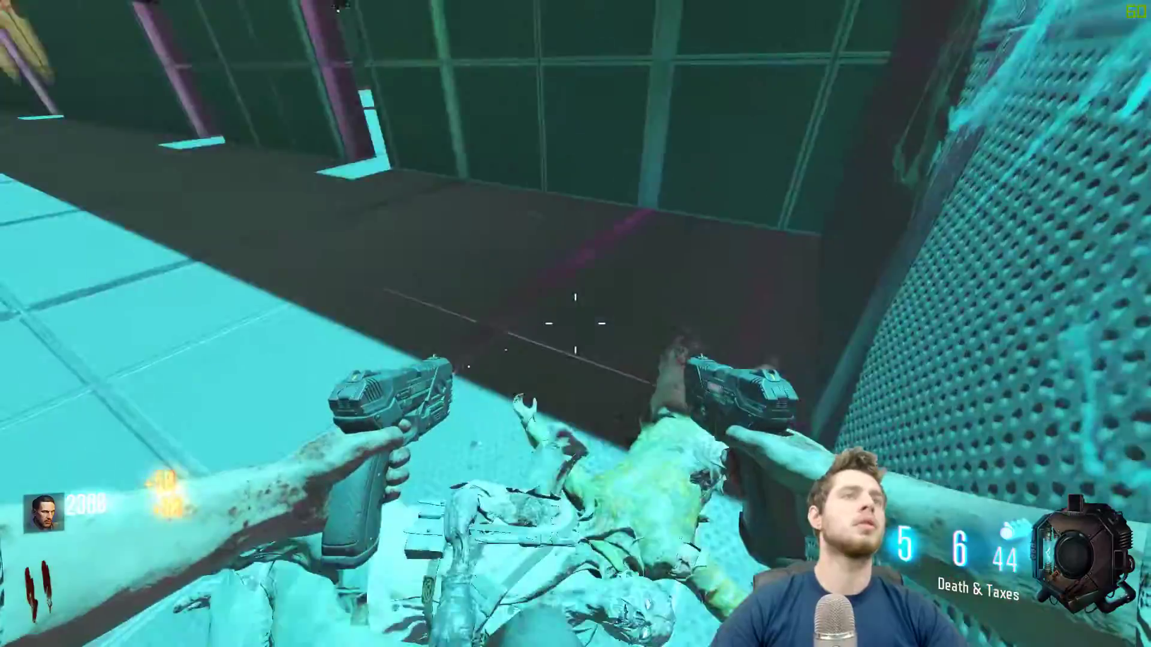
{"action": "left_click", "coordinate": [576, 323]}
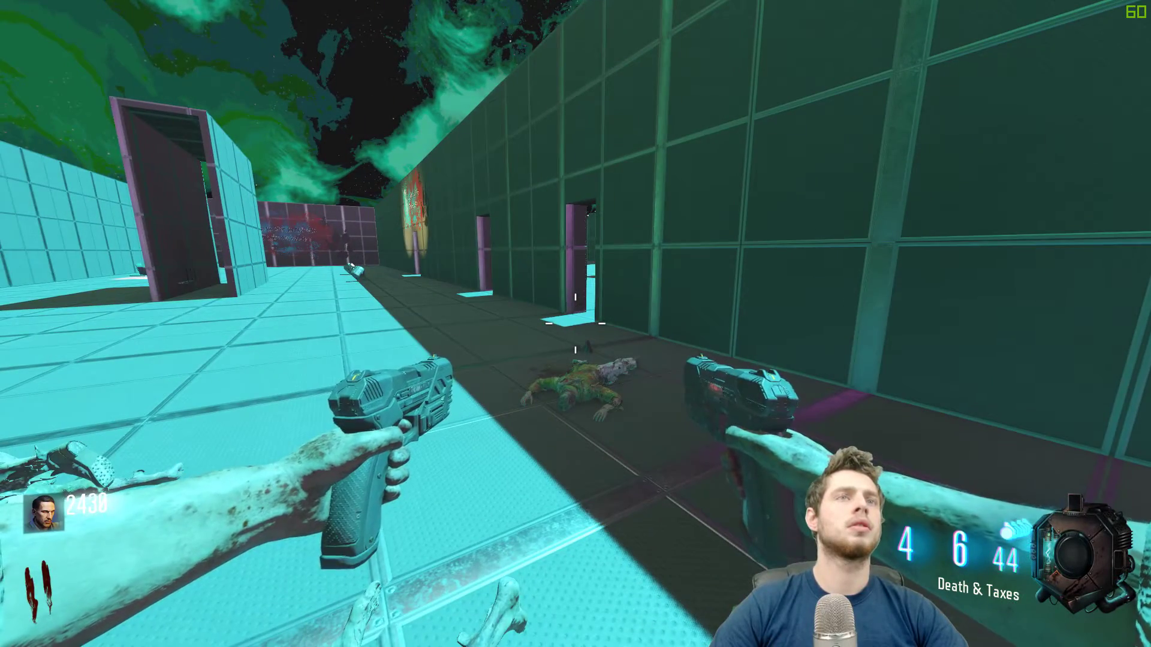
{"action": "key", "text": "r"}
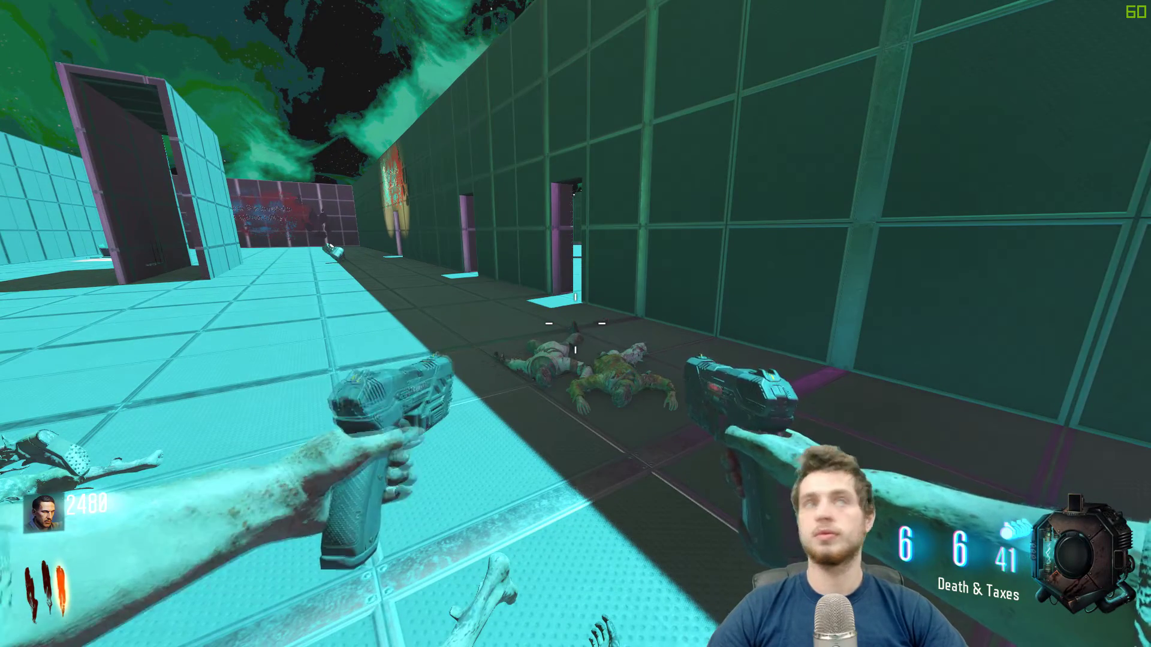
{"action": "key", "text": "w"}
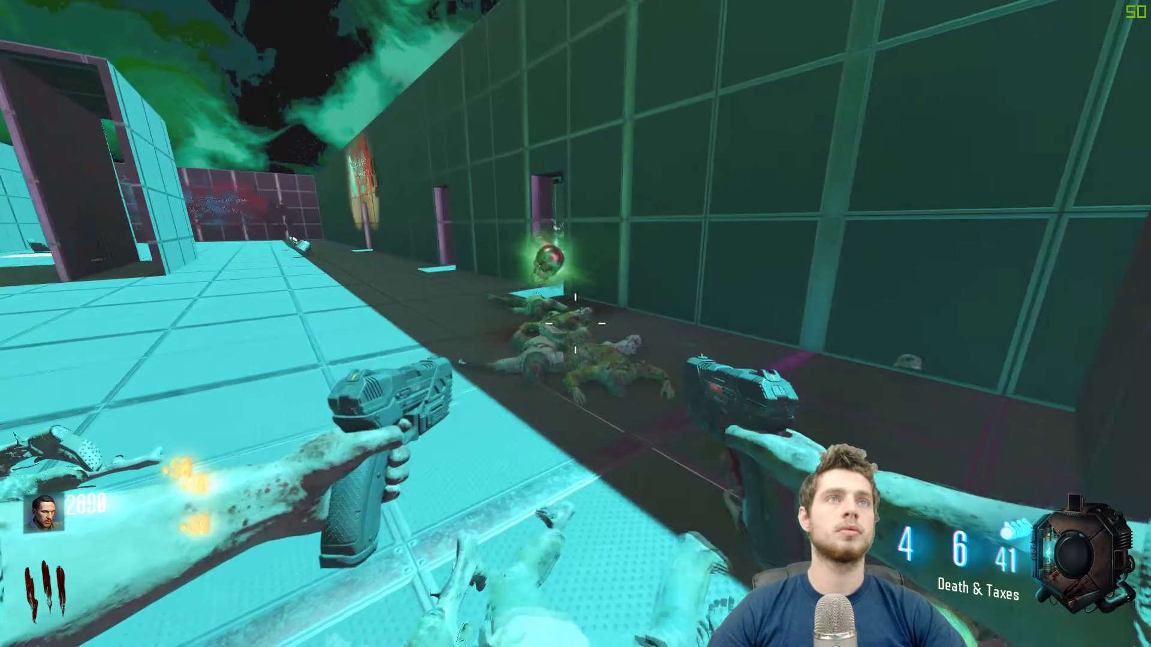
{"action": "left_click", "coordinate": [575, 324]}
{"action": "left_click", "coordinate": [575, 323]}
{"action": "left_click", "coordinate": [576, 323]}
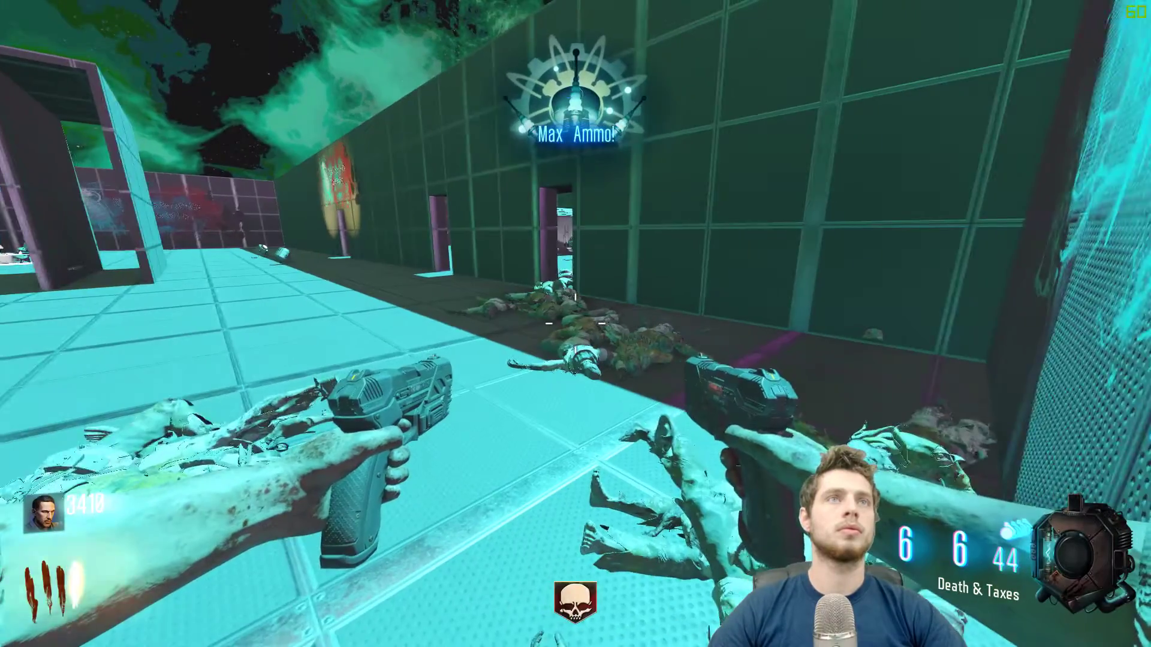
{"action": "right_click", "coordinate": [575, 324]}
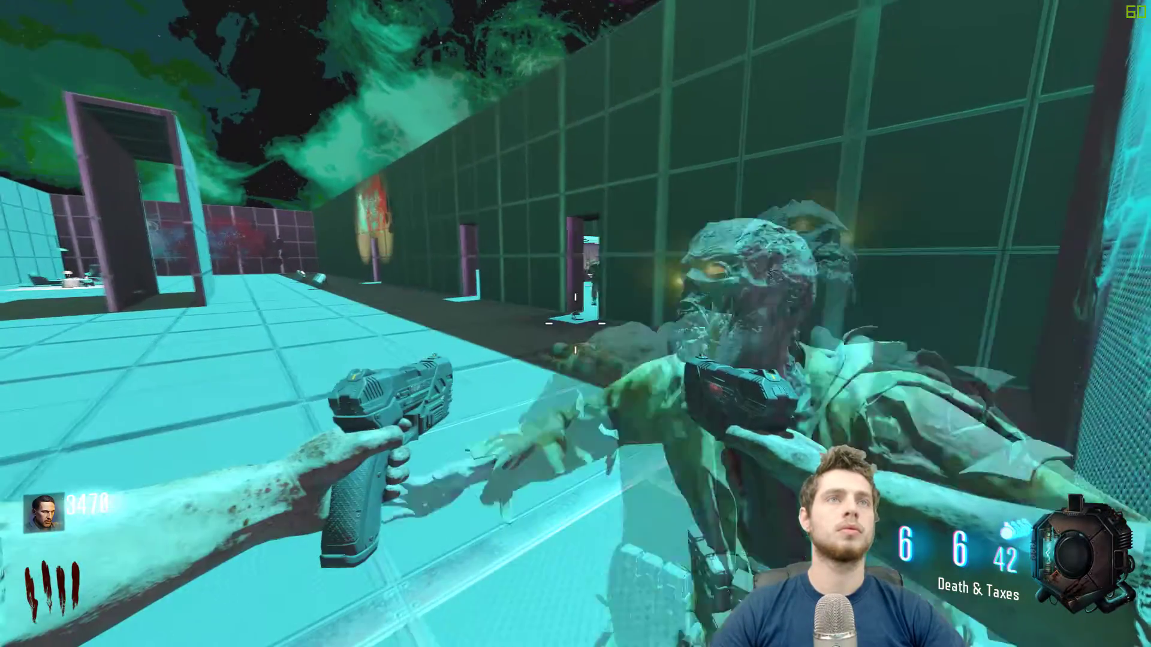
{"action": "right_click", "coordinate": [575, 324]}
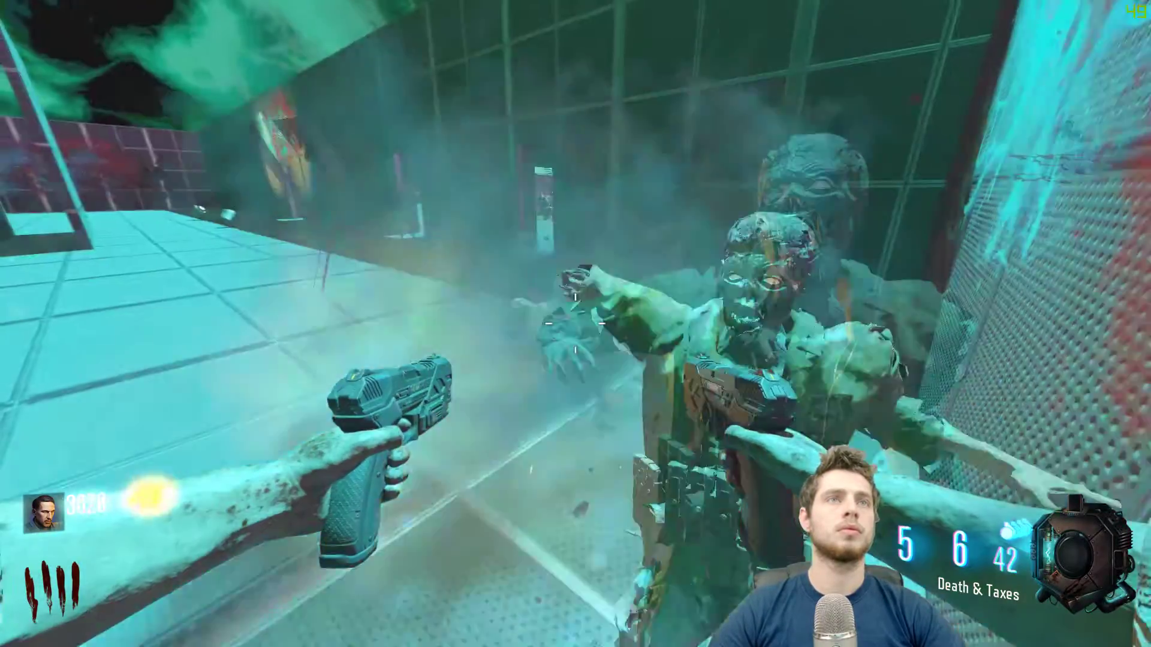
{"action": "right_click", "coordinate": [575, 324]}
{"action": "right_click", "coordinate": [576, 324]}
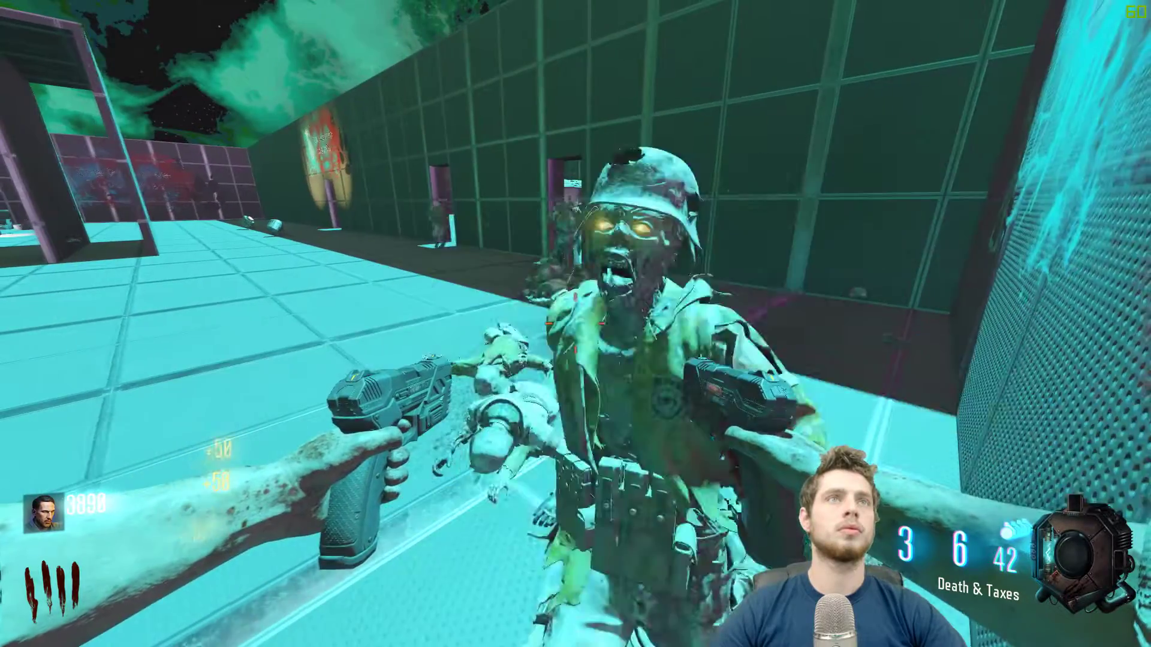
{"action": "right_click", "coordinate": [576, 324]}
{"action": "right_click", "coordinate": [576, 324]}
{"action": "right_click", "coordinate": [575, 324]}
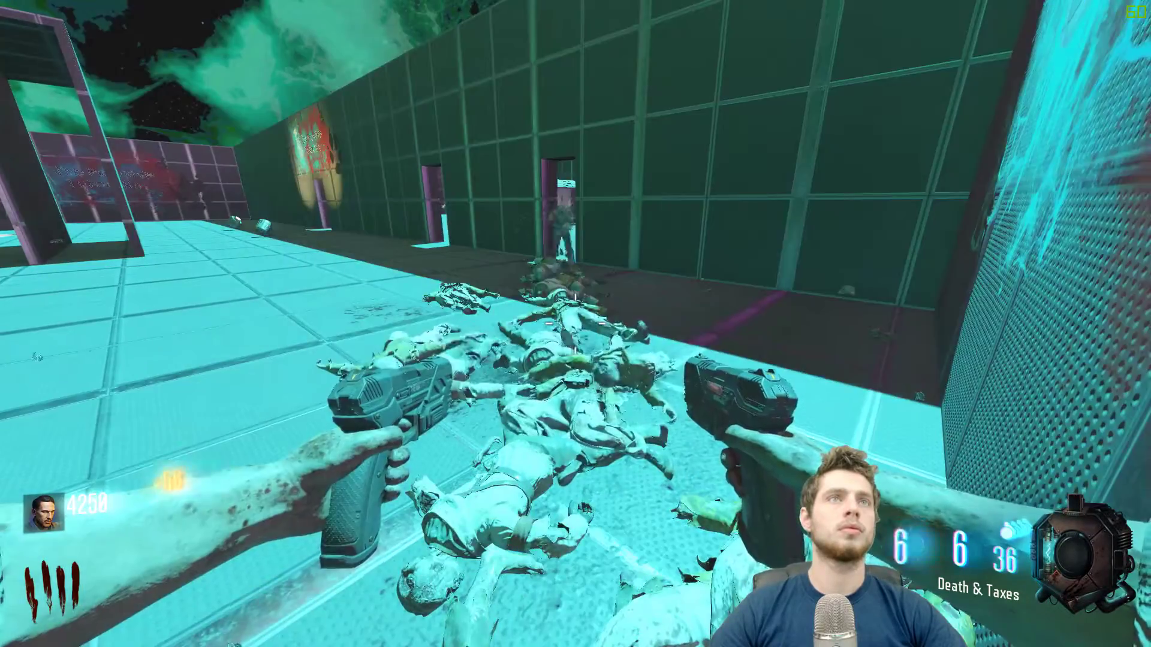
Step: Refill the pistols' ammo by repeating the last console give command
{"action": "key", "text": "grave"}
{"action": "key", "text": "Up"}
{"action": "key", "text": "Return"}
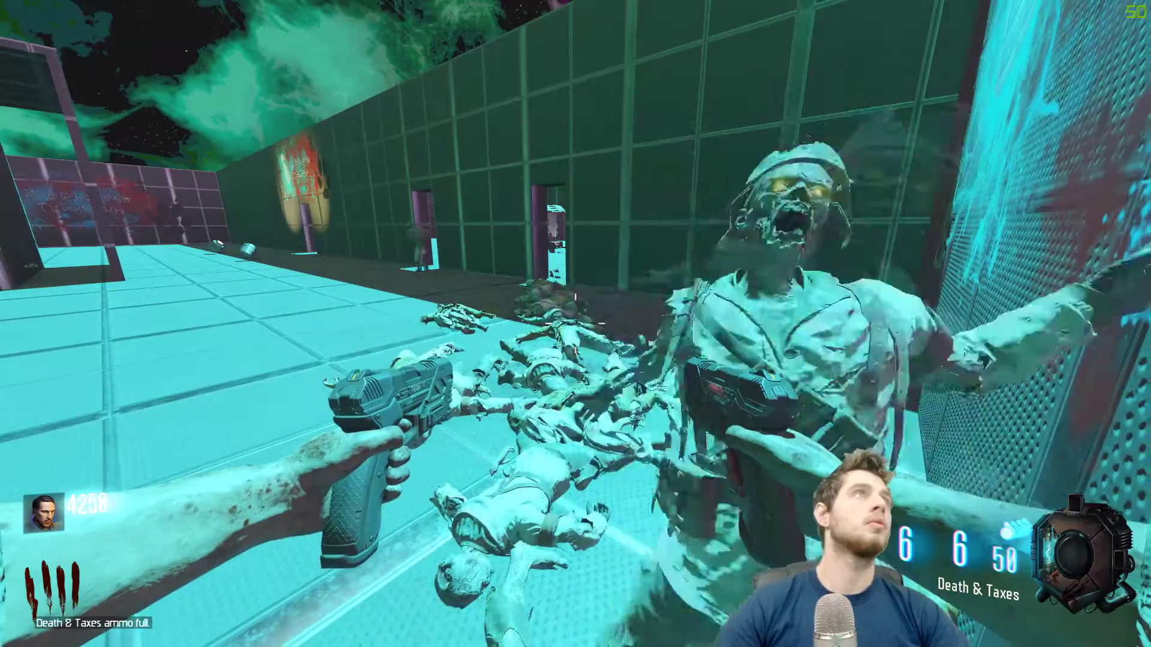
Step: Move along the green wall and kill the zombies gathering near its doorways, reloading the pistols between groups
{"action": "right_click", "coordinate": [575, 324]}
{"action": "right_click", "coordinate": [575, 324]}
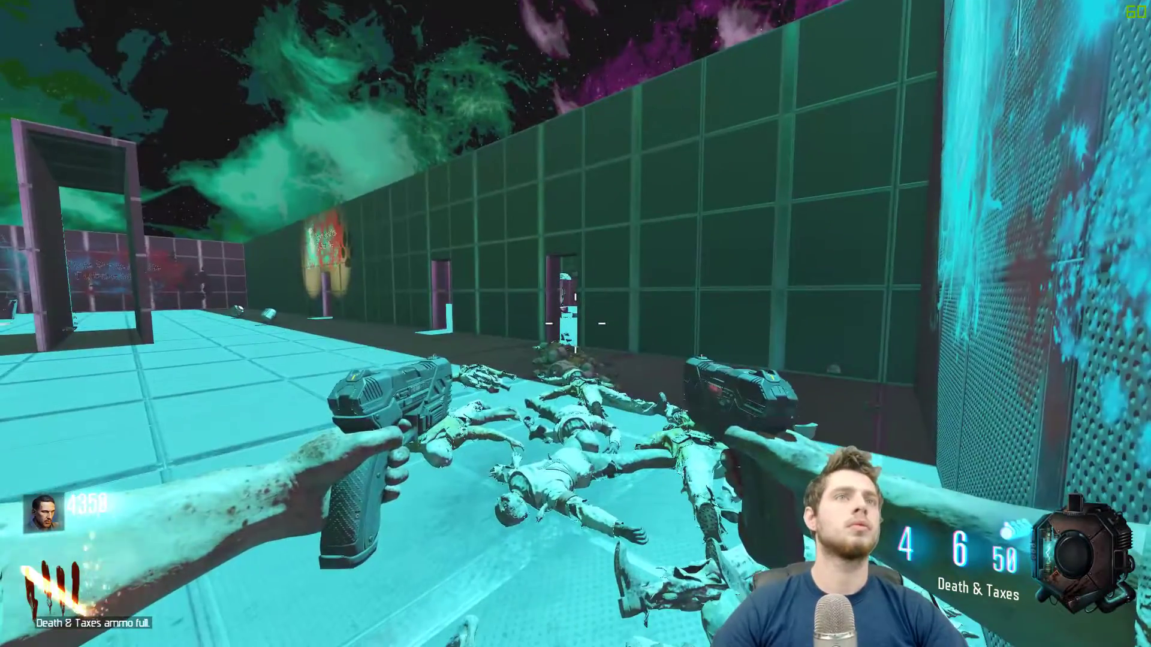
{"action": "right_click", "coordinate": [575, 324]}
{"action": "key", "text": "r"}
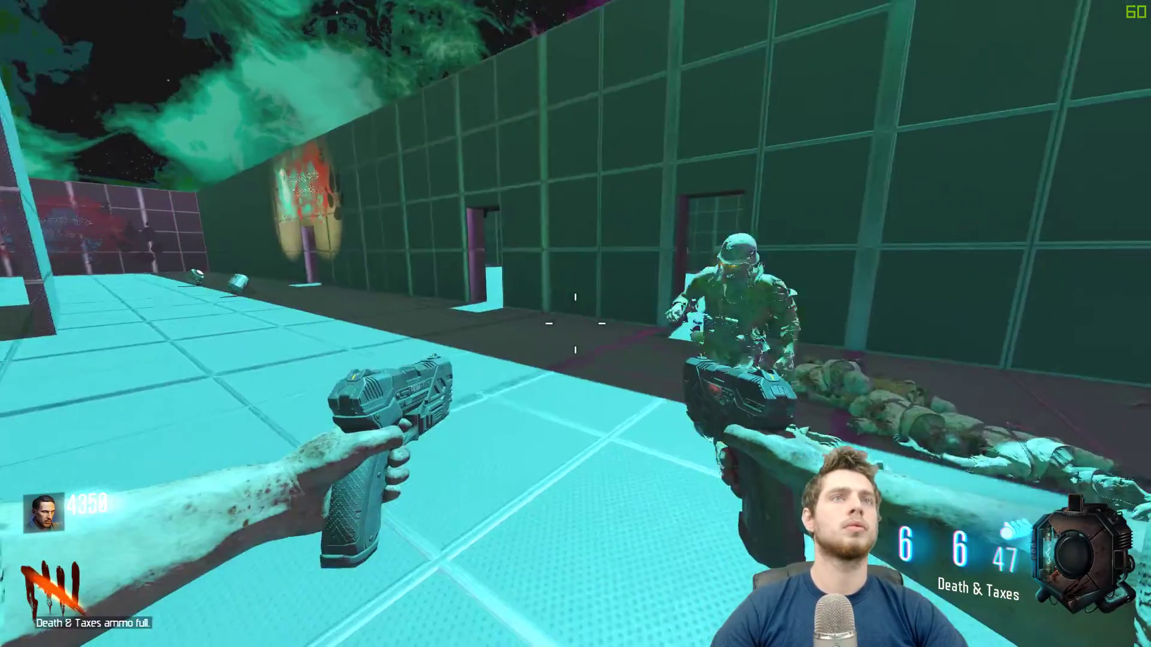
{"action": "right_click", "coordinate": [575, 324]}
{"action": "right_click", "coordinate": [576, 324]}
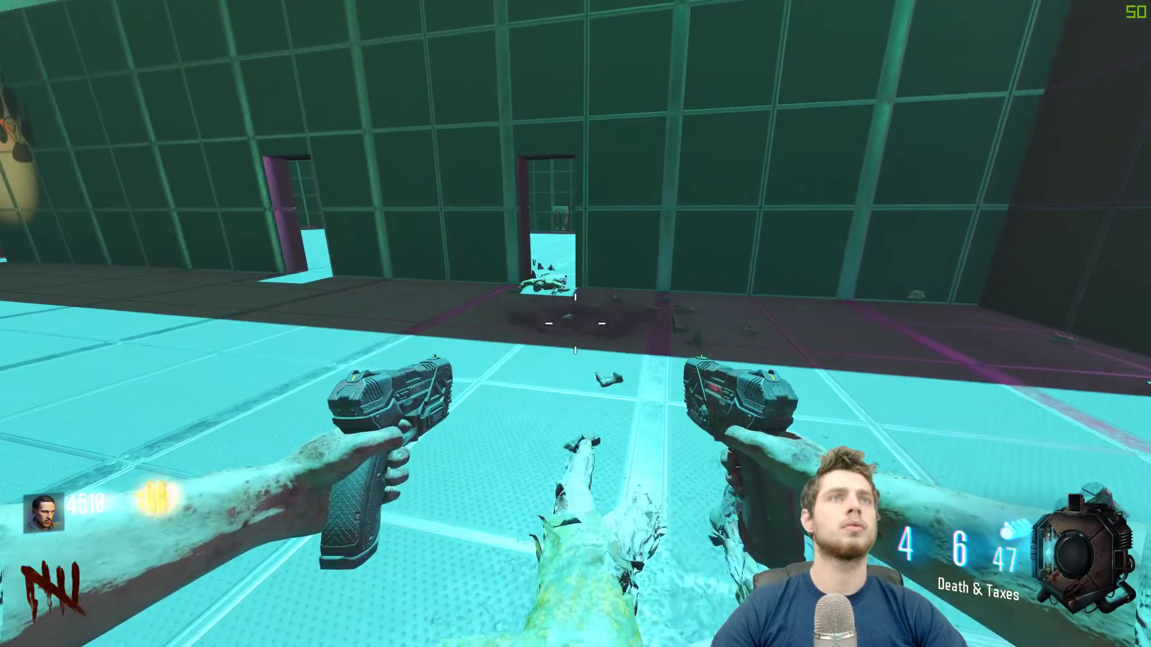
{"action": "right_click", "coordinate": [575, 323]}
{"action": "right_click", "coordinate": [575, 324]}
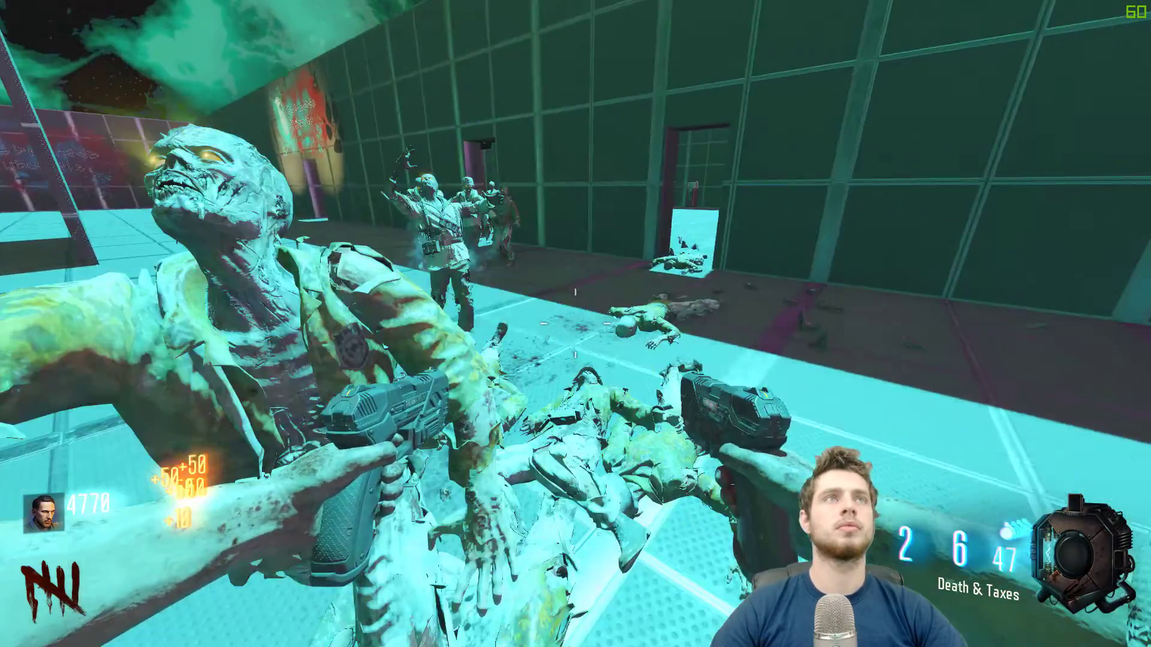
{"action": "right_click", "coordinate": [576, 324]}
{"action": "key", "text": "r"}
{"action": "right_click", "coordinate": [576, 324]}
{"action": "right_click", "coordinate": [576, 324]}
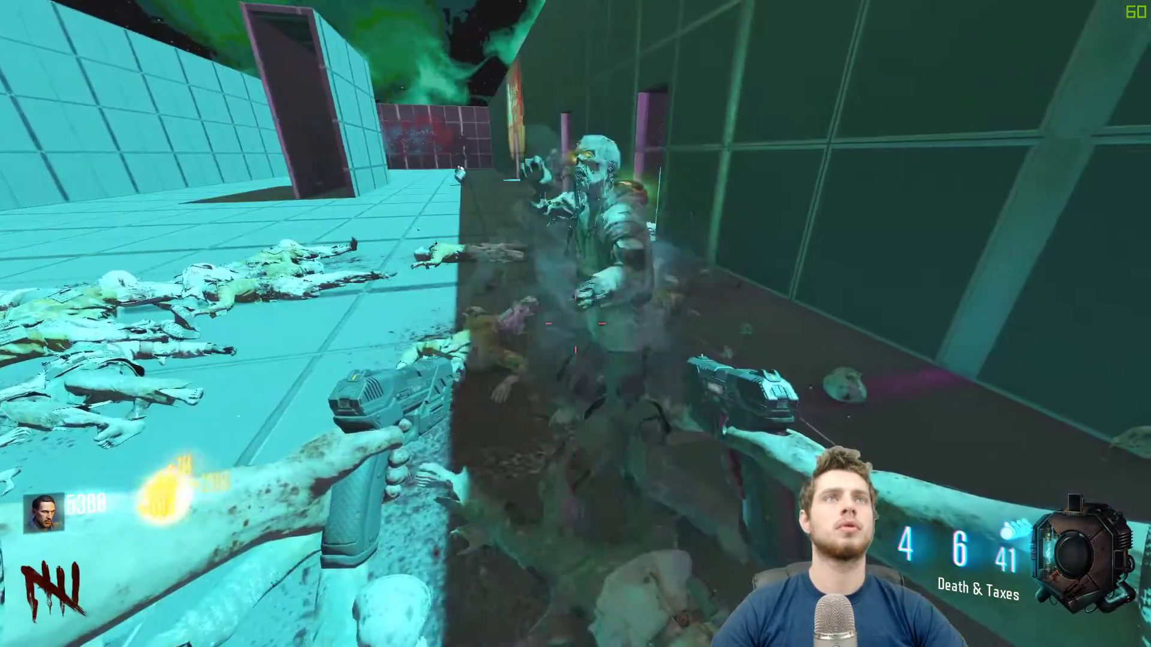
{"action": "right_click", "coordinate": [576, 324]}
{"action": "right_click", "coordinate": [576, 324]}
{"action": "right_click", "coordinate": [575, 324]}
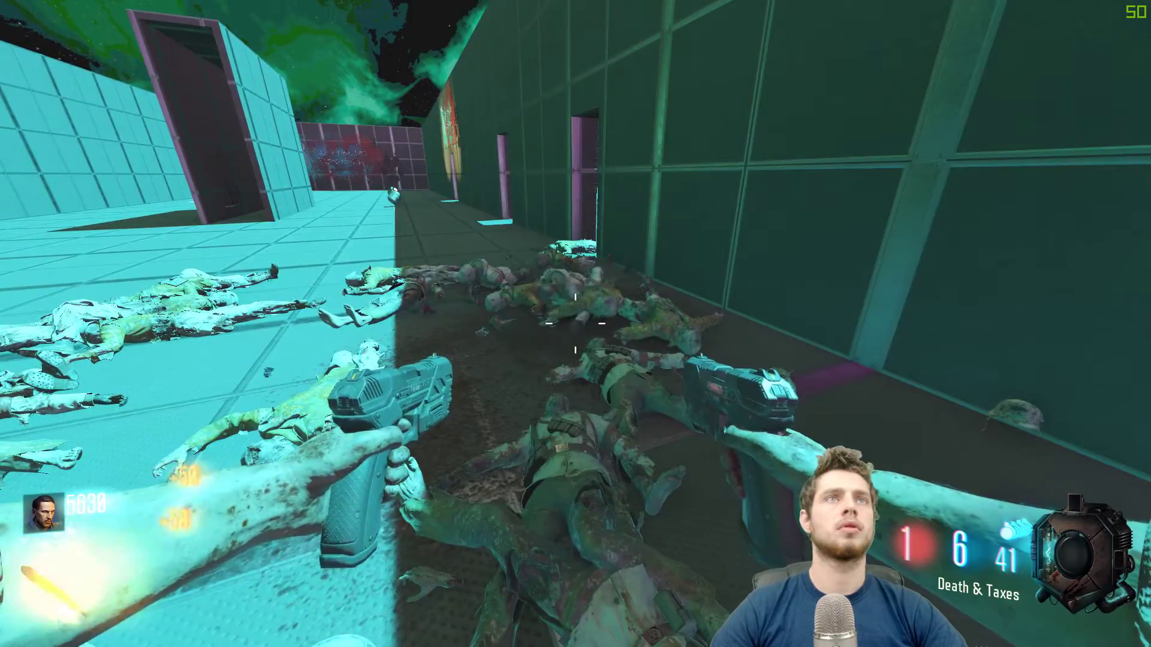
Step: Back away from the doorways beside the perforated wall and shoot the next round of zombies as they bunch up
{"action": "key", "text": "w"}
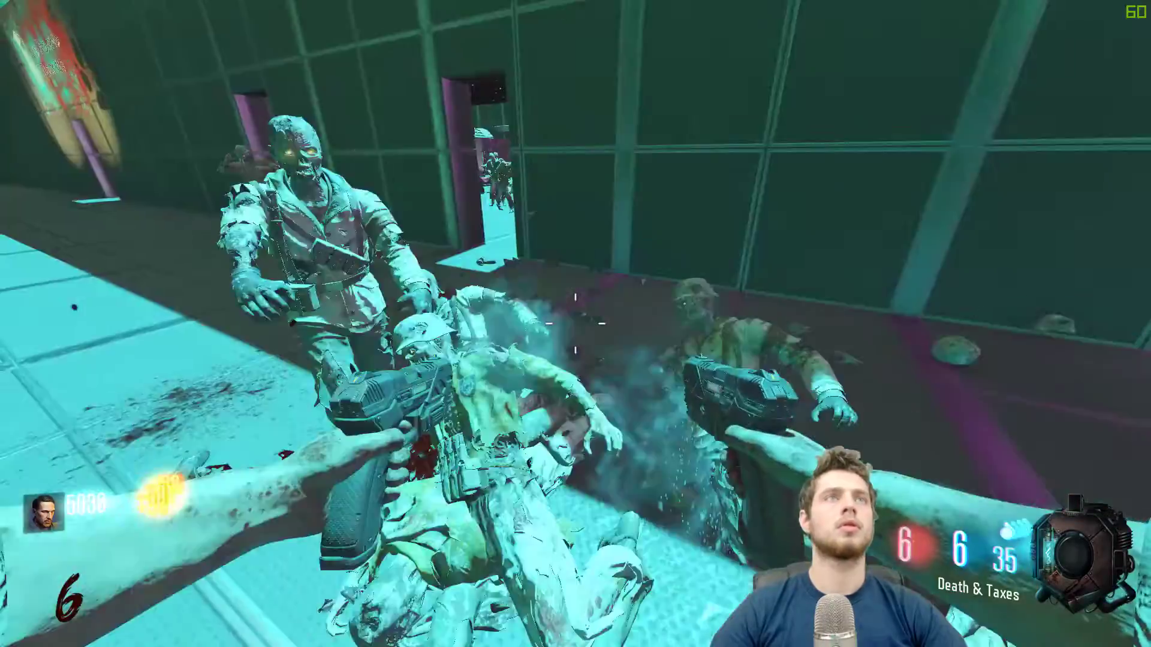
{"action": "key", "text": "s"}
{"action": "left_click", "coordinate": [575, 324]}
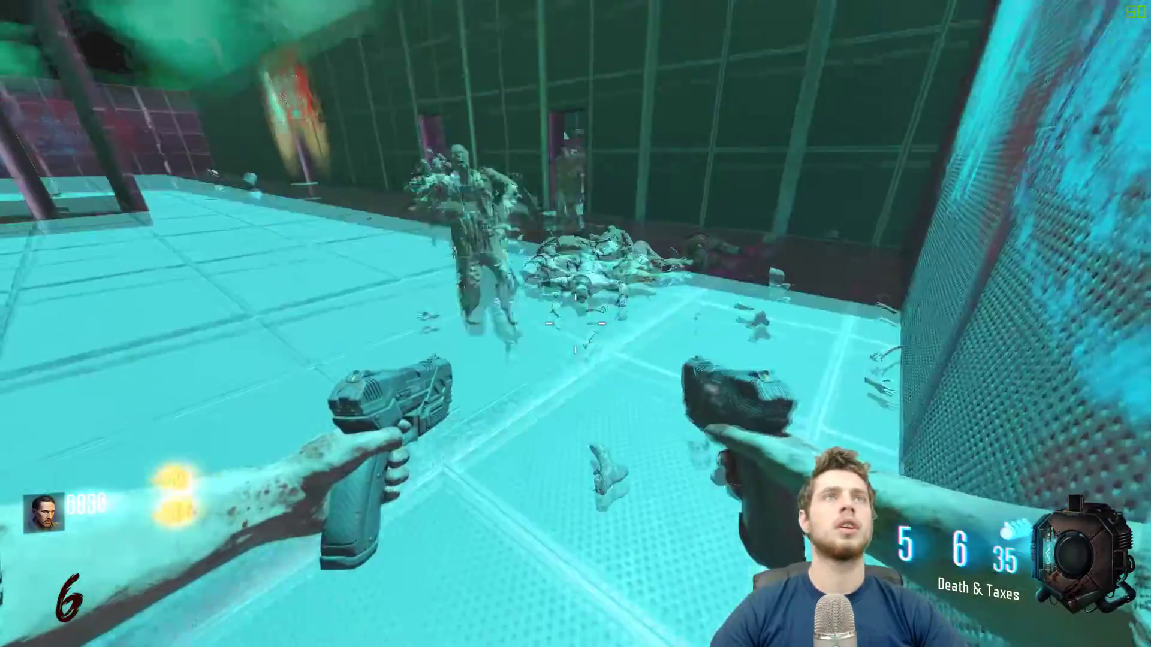
{"action": "left_click", "coordinate": [575, 323]}
{"action": "right_click", "coordinate": [575, 324]}
{"action": "right_click", "coordinate": [576, 323]}
{"action": "right_click", "coordinate": [575, 324]}
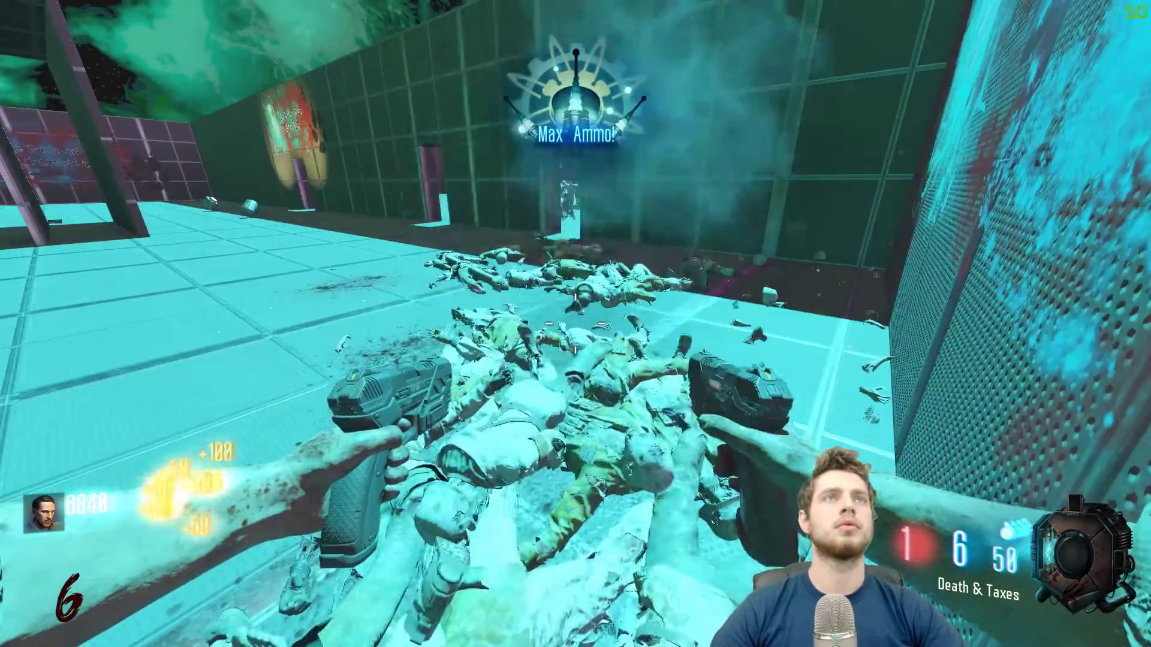
{"action": "left_click", "coordinate": [575, 324]}
{"action": "left_click", "coordinate": [576, 324]}
{"action": "left_click", "coordinate": [575, 324]}
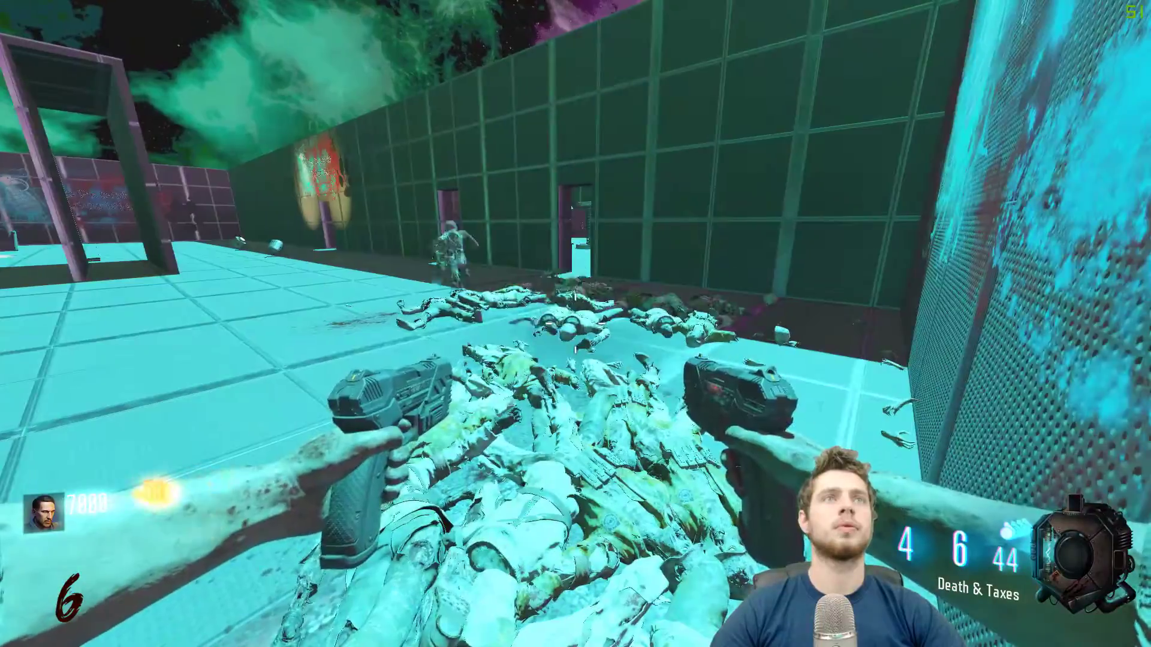